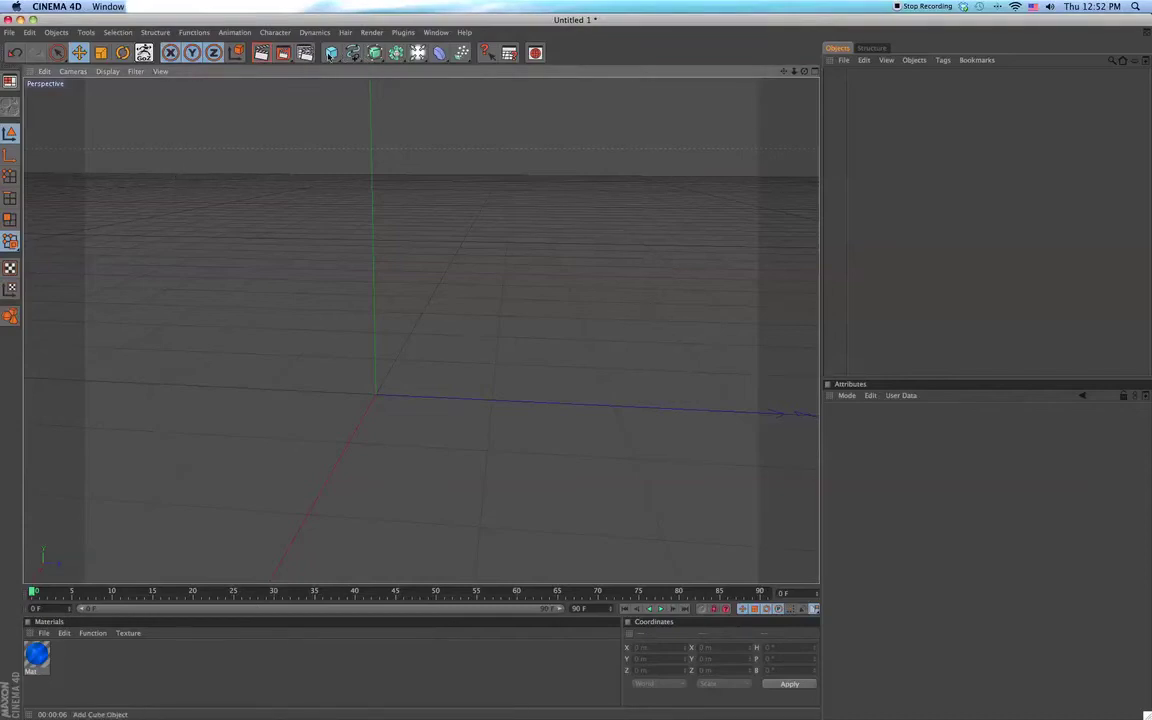
Step: Add a disc, enlarge its outer radius to about 255 m, and render the perspective view
{"action": "left_click_drag", "start_coordinate": [330, 54], "coordinate": [508, 87]}
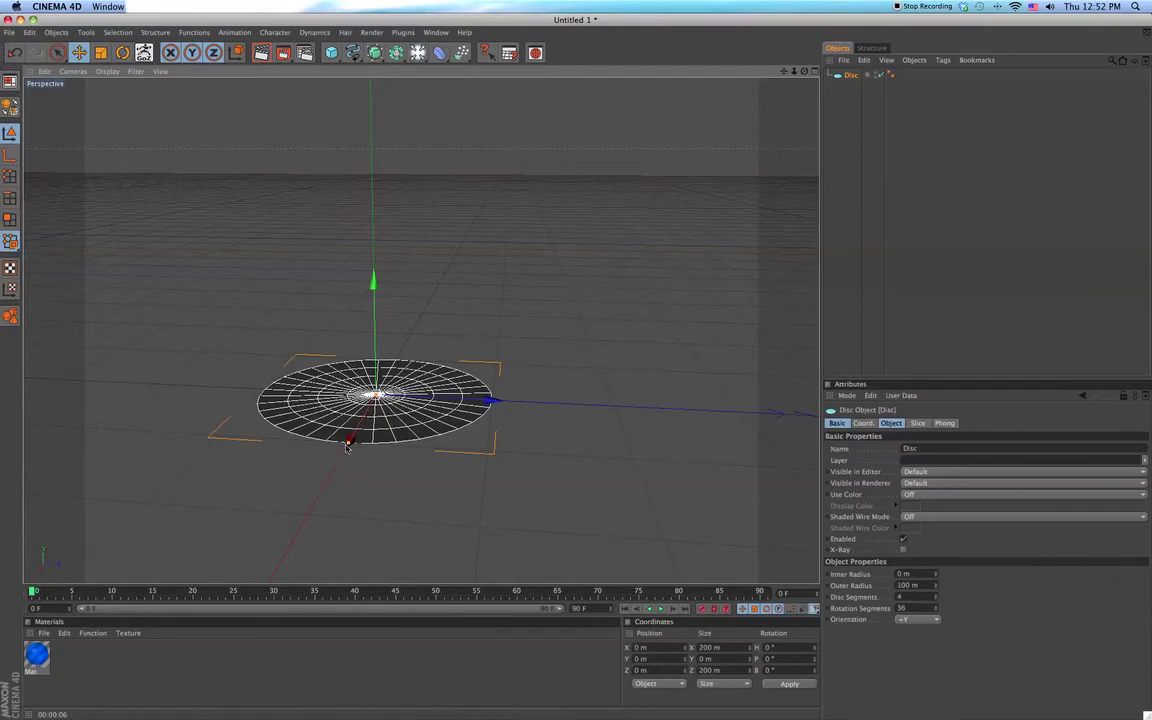
{"action": "left_click_drag", "start_coordinate": [349, 441], "coordinate": [353, 446]}
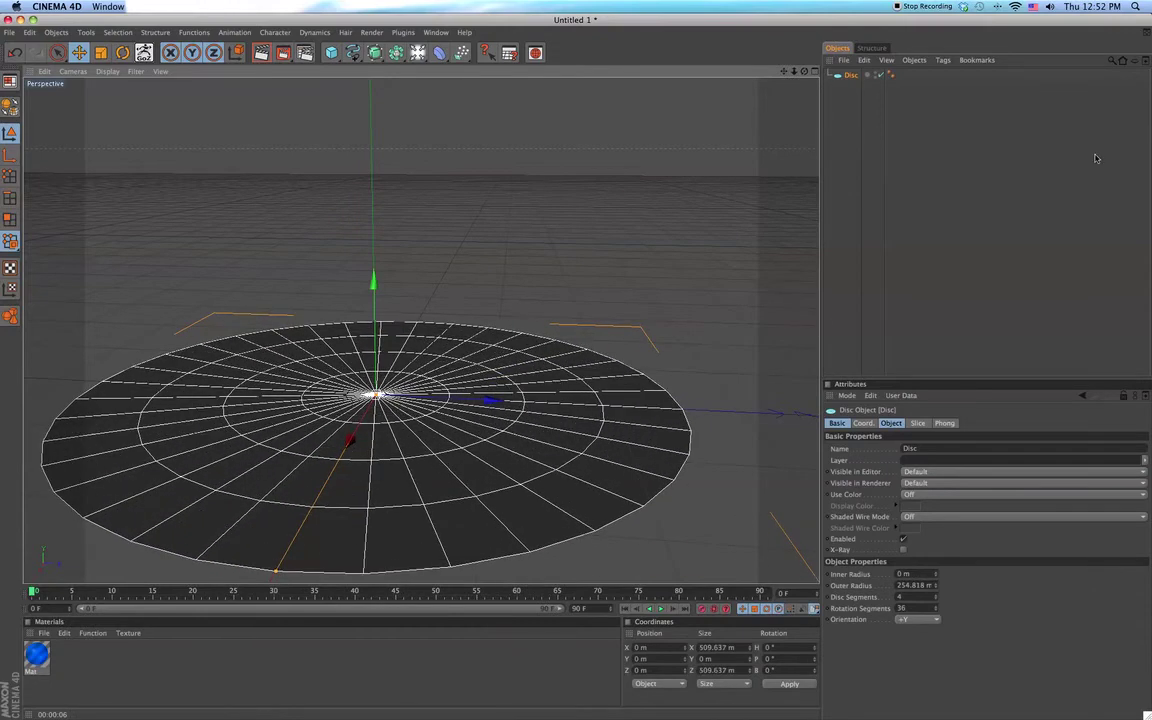
{"action": "left_click", "coordinate": [721, 164]}
{"action": "left_click", "coordinate": [600, 360]}
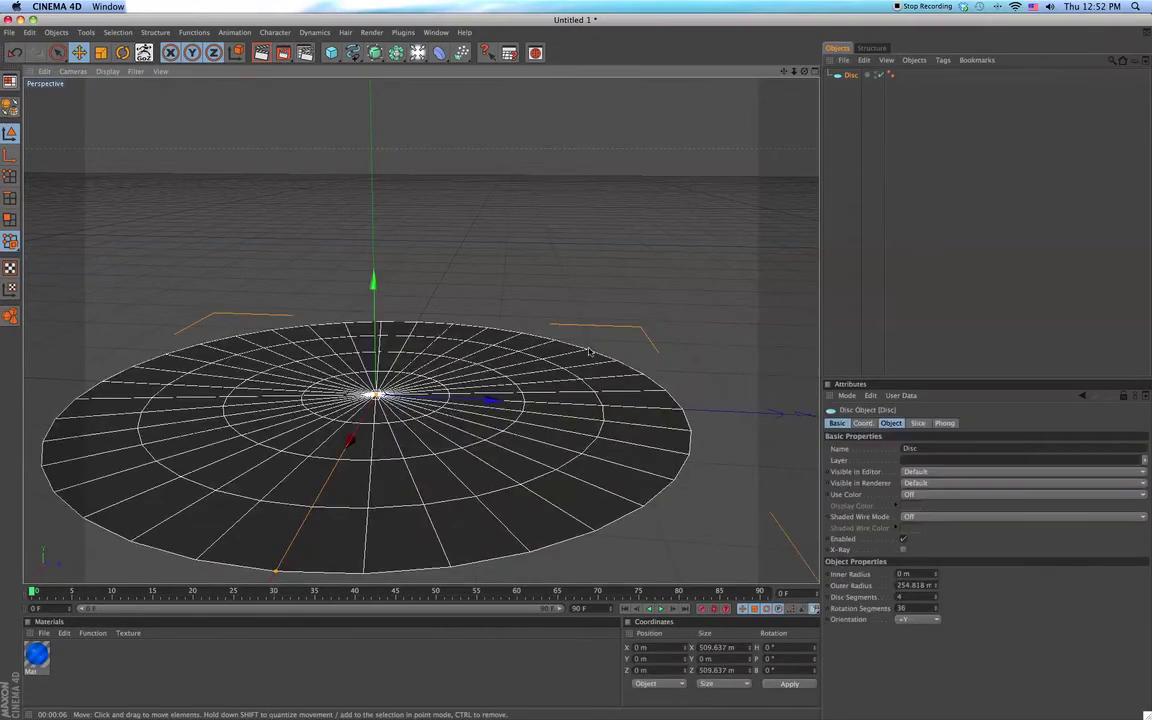
{"action": "left_click", "coordinate": [642, 296]}
{"action": "key", "text": "super+r"}
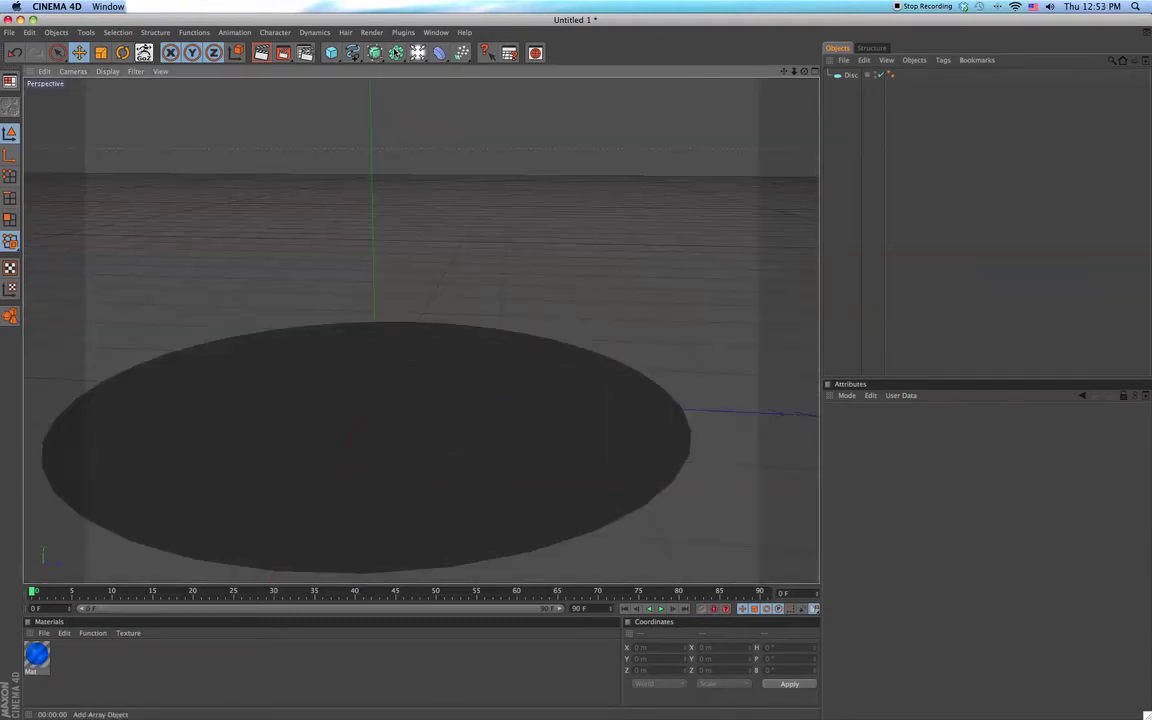
Step: Add a Platonic object and raise it above the disc to a Y position of about 82 m
{"action": "left_click_drag", "start_coordinate": [331, 52], "coordinate": [500, 110]}
{"action": "left_click_drag", "start_coordinate": [373, 284], "coordinate": [373, 224]}
{"action": "left_click_drag", "start_coordinate": [365, 387], "coordinate": [366, 348]}
{"action": "left_click", "coordinate": [954, 255]}
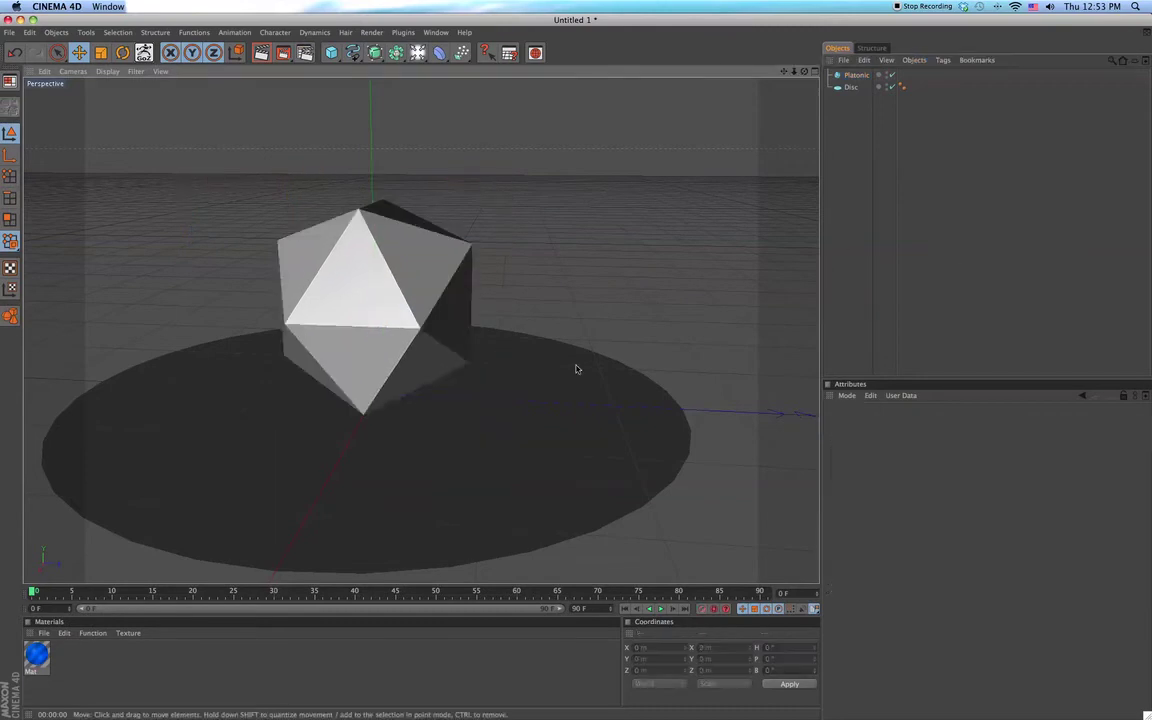
Step: Set the Platonic object's type to Bucky
{"action": "left_click", "coordinate": [459, 299]}
{"action": "left_click", "coordinate": [901, 597]}
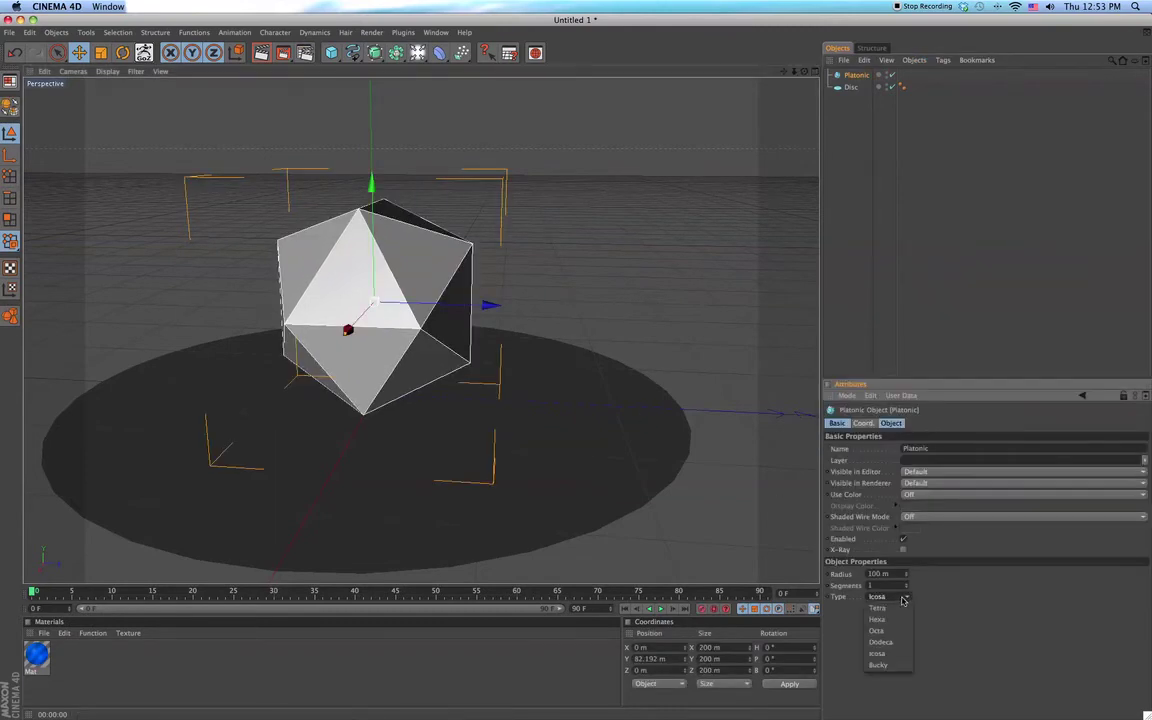
{"action": "left_click", "coordinate": [890, 655]}
{"action": "left_click", "coordinate": [886, 596]}
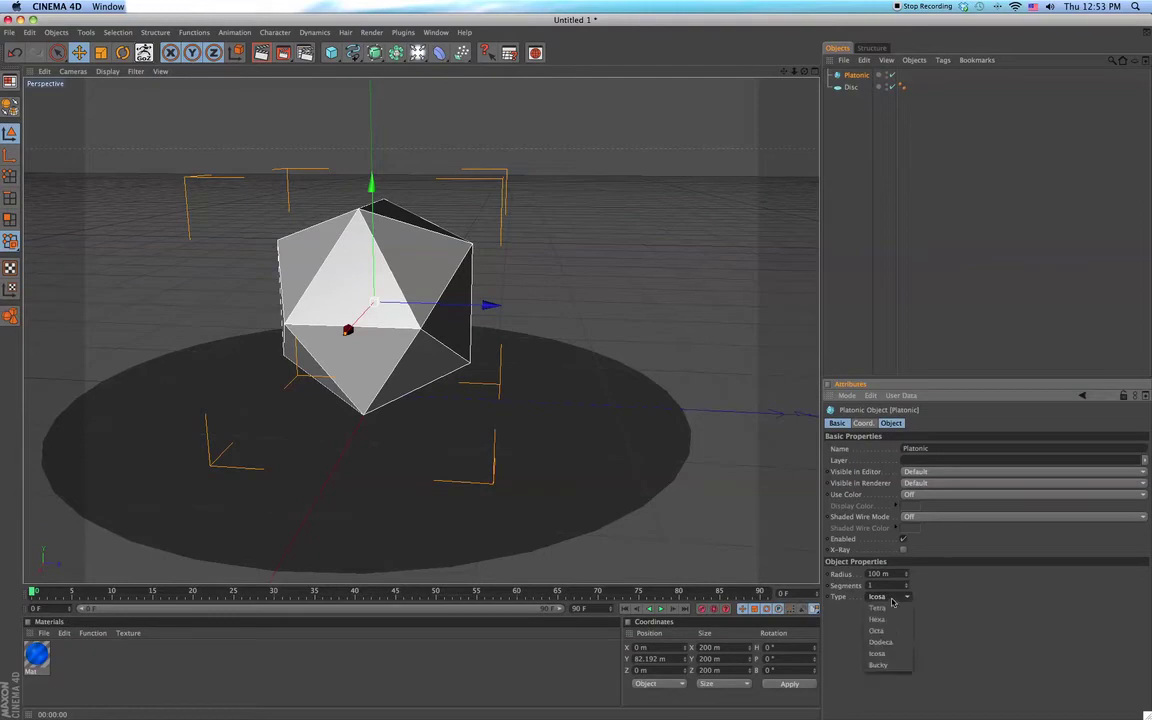
{"action": "left_click", "coordinate": [884, 663]}
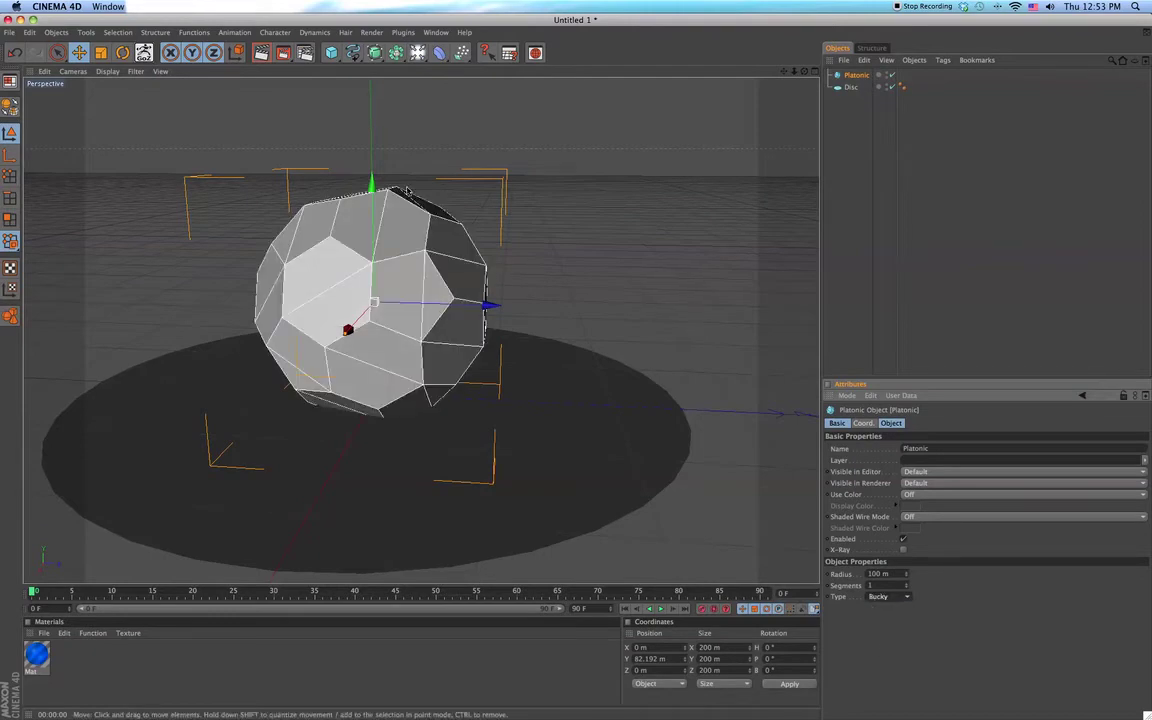
Step: Raise the Platonic object to a Y position of about 97 m and render the view
{"action": "left_click_drag", "start_coordinate": [371, 183], "coordinate": [371, 164]}
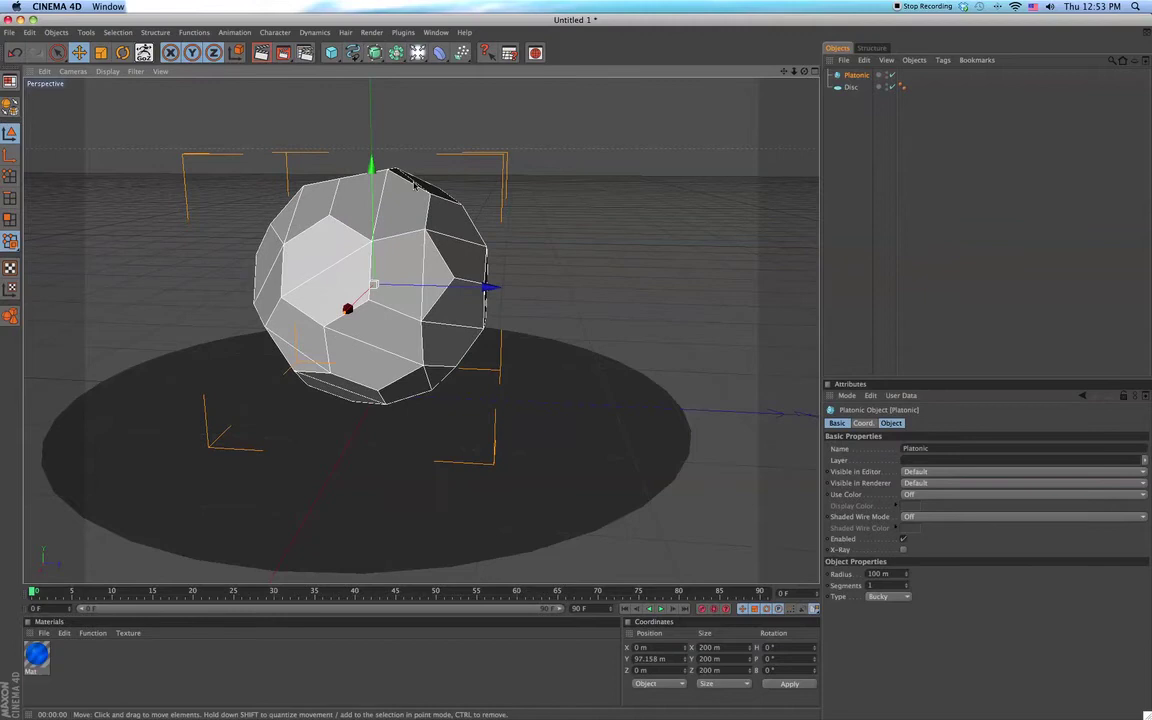
{"action": "left_click", "coordinate": [888, 241]}
{"action": "key", "text": "super+r"}
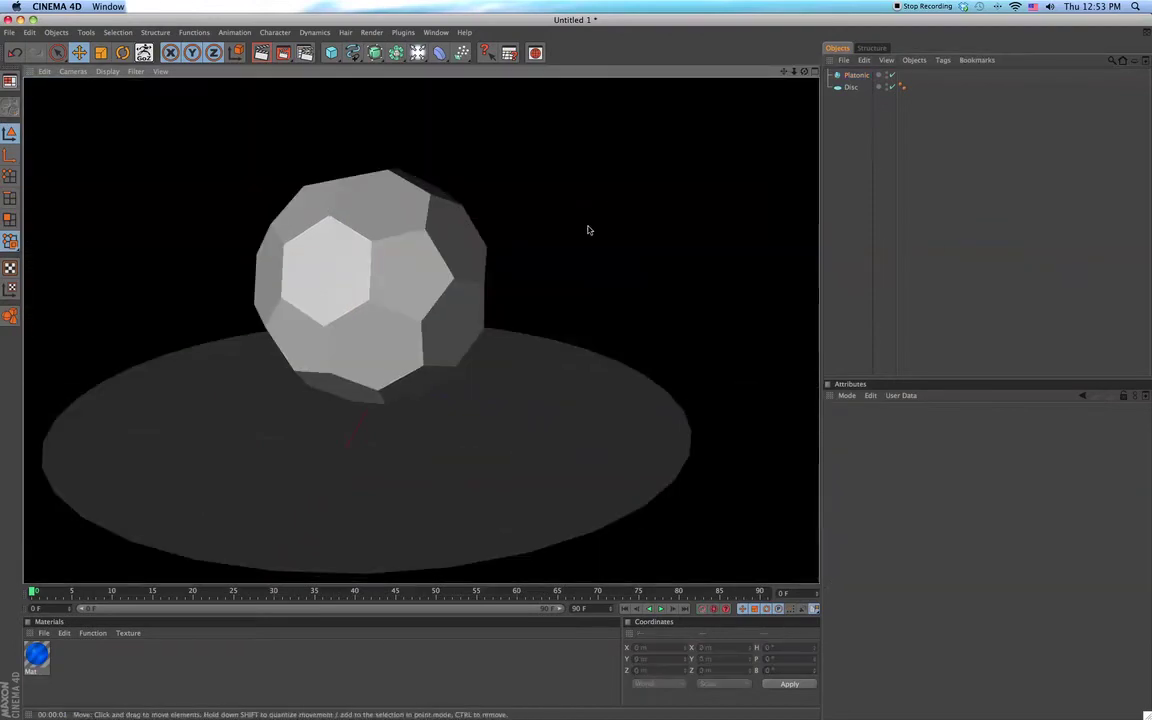
Step: Delete the existing blue material and create a new default material
{"action": "left_click", "coordinate": [38, 657]}
{"action": "key", "text": "Delete"}
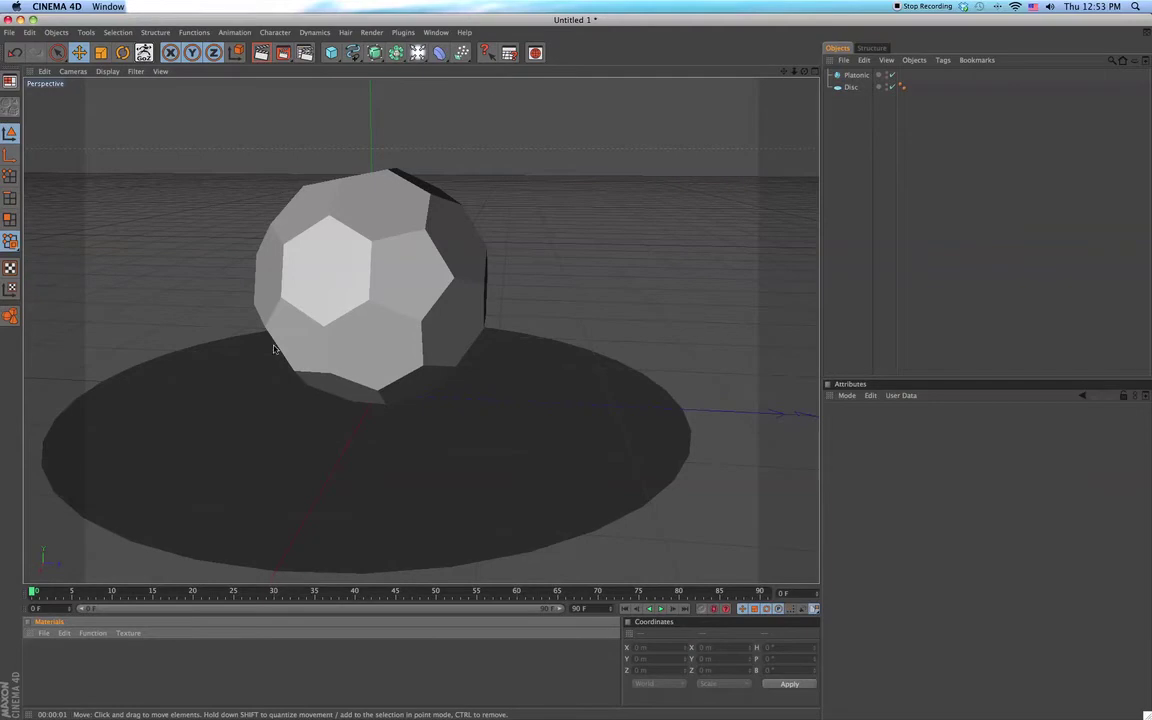
{"action": "left_click", "coordinate": [42, 635]}
{"action": "left_click", "coordinate": [66, 455]}
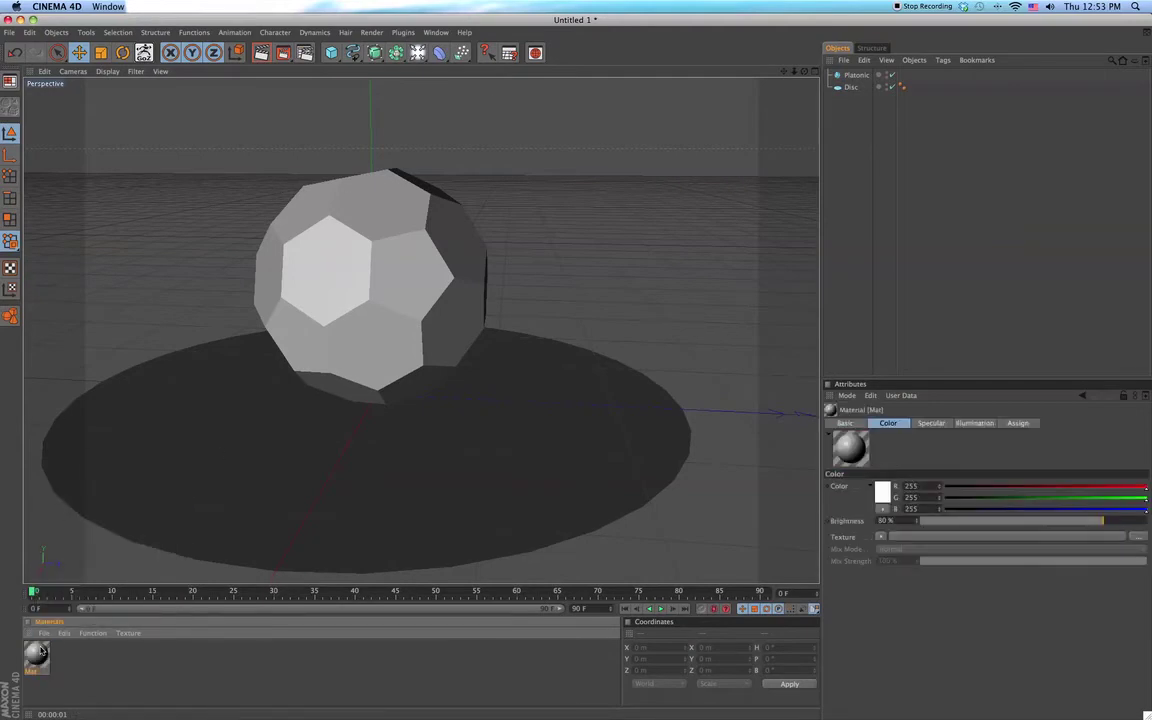
Step: Enable the new material's transparency with 70% brightness and a pink transparency color
{"action": "double_click", "coordinate": [38, 654]}
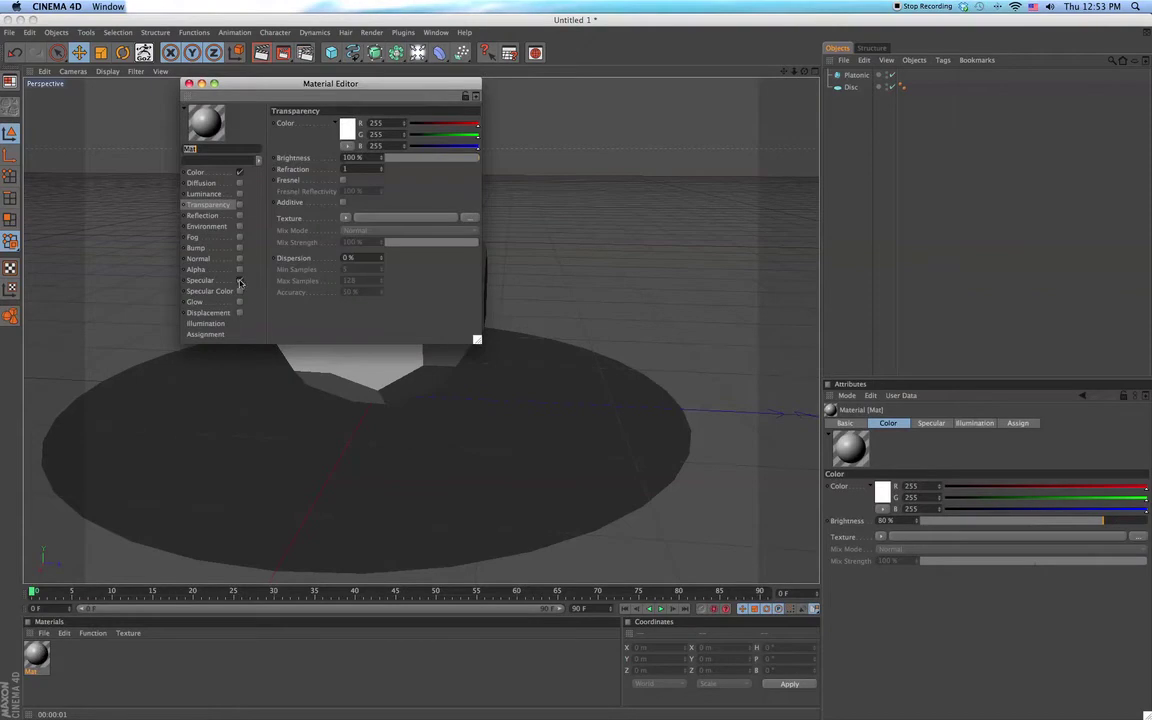
{"action": "left_click", "coordinate": [239, 205]}
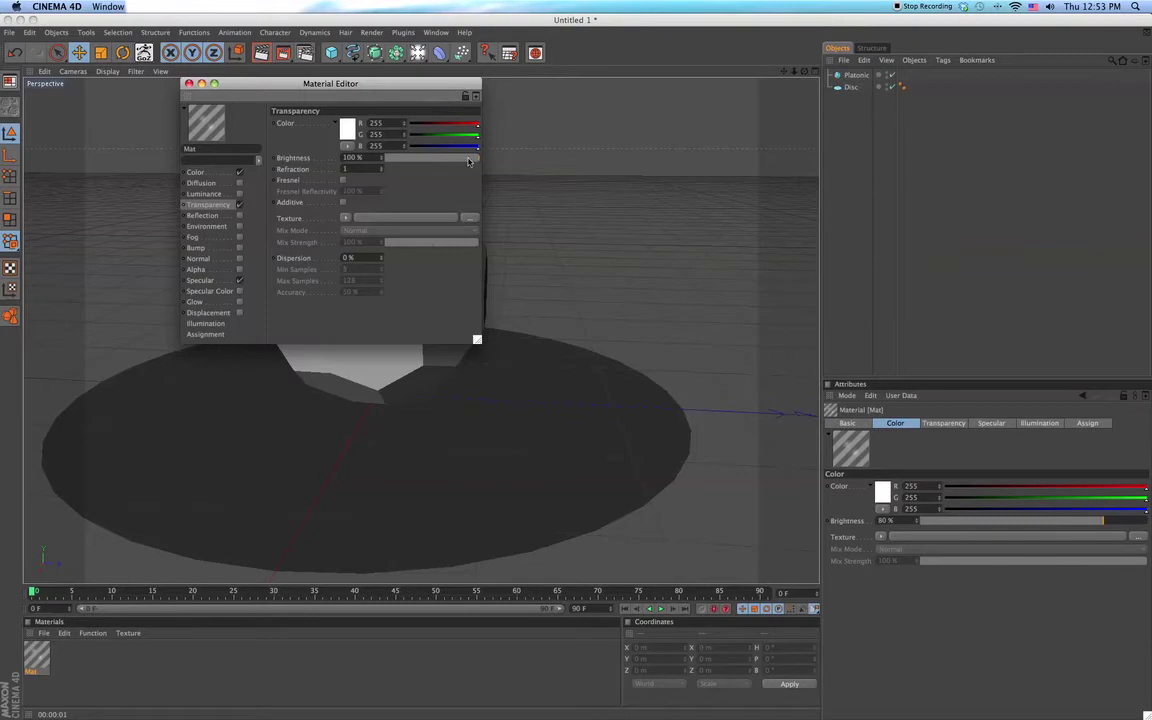
{"action": "left_click_drag", "start_coordinate": [468, 160], "coordinate": [454, 162]}
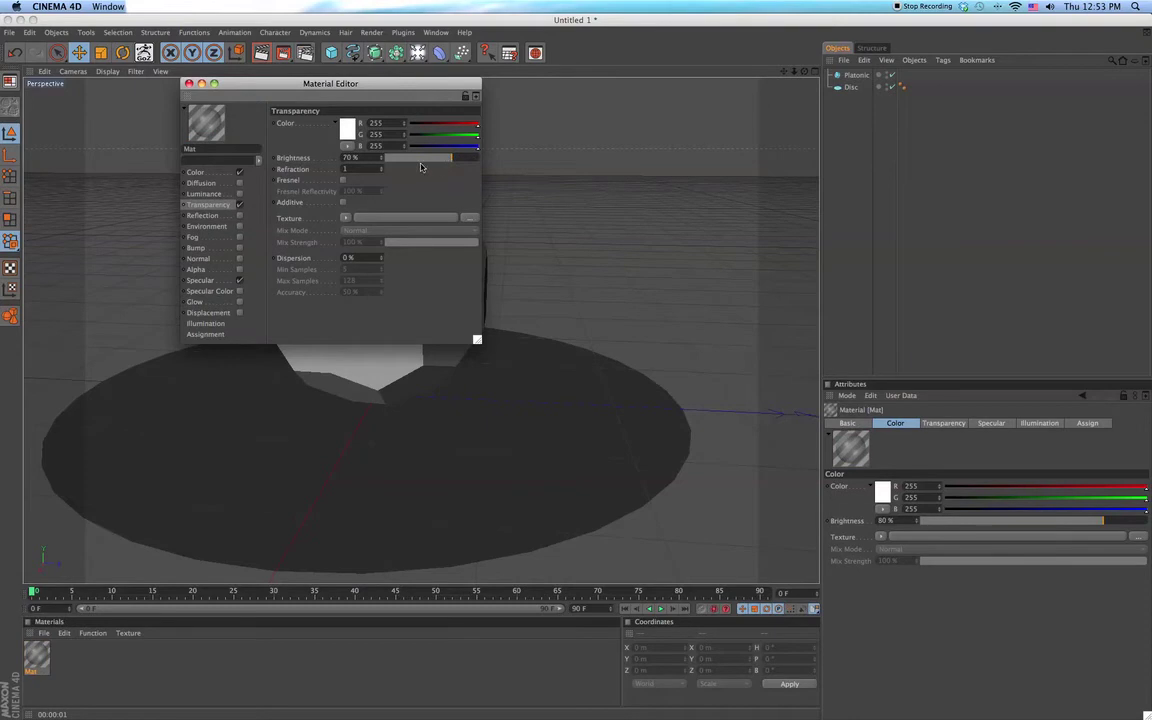
{"action": "left_click", "coordinate": [350, 129]}
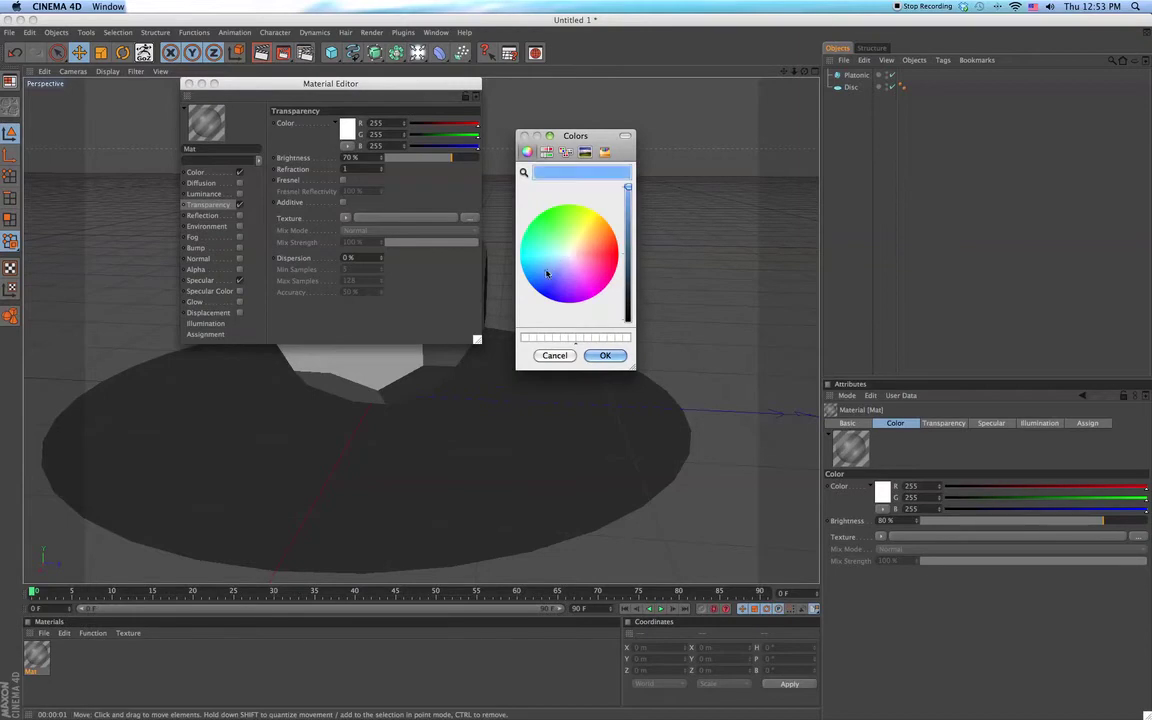
{"action": "mouse_move", "coordinate": [547, 273]}
{"action": "left_mouse_down"}
{"action": "mouse_move", "coordinate": [602, 257]}
{"action": "mouse_move", "coordinate": [589, 252]}
{"action": "mouse_move", "coordinate": [594, 265]}
{"action": "left_mouse_up"}
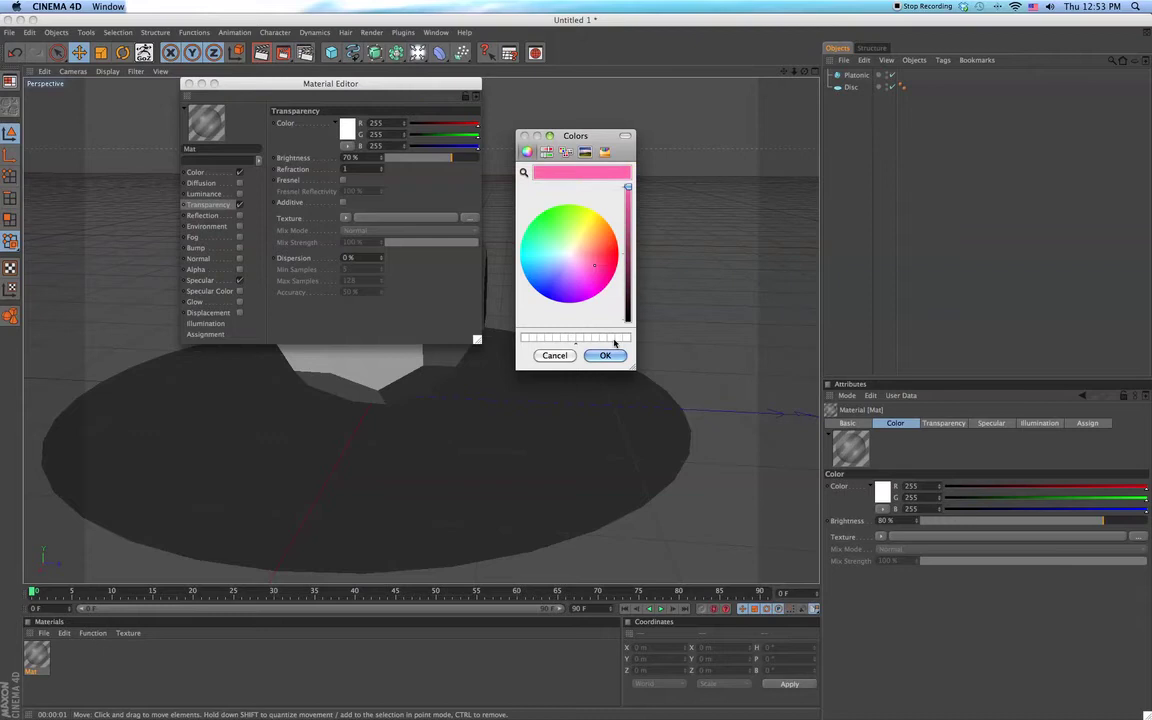
{"action": "left_click", "coordinate": [605, 355]}
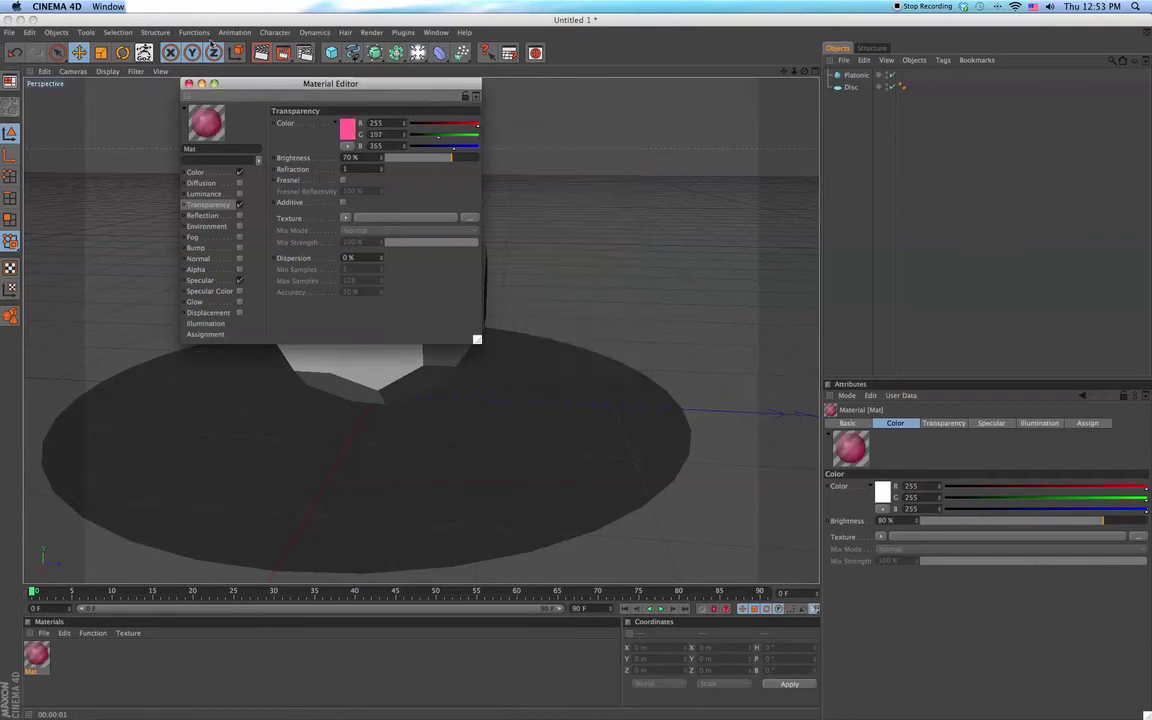
Step: Set the material's base color to blue, RGB 22, 117, 255, and close the Material Editor
{"action": "left_click", "coordinate": [196, 172]}
{"action": "left_click", "coordinate": [328, 128]}
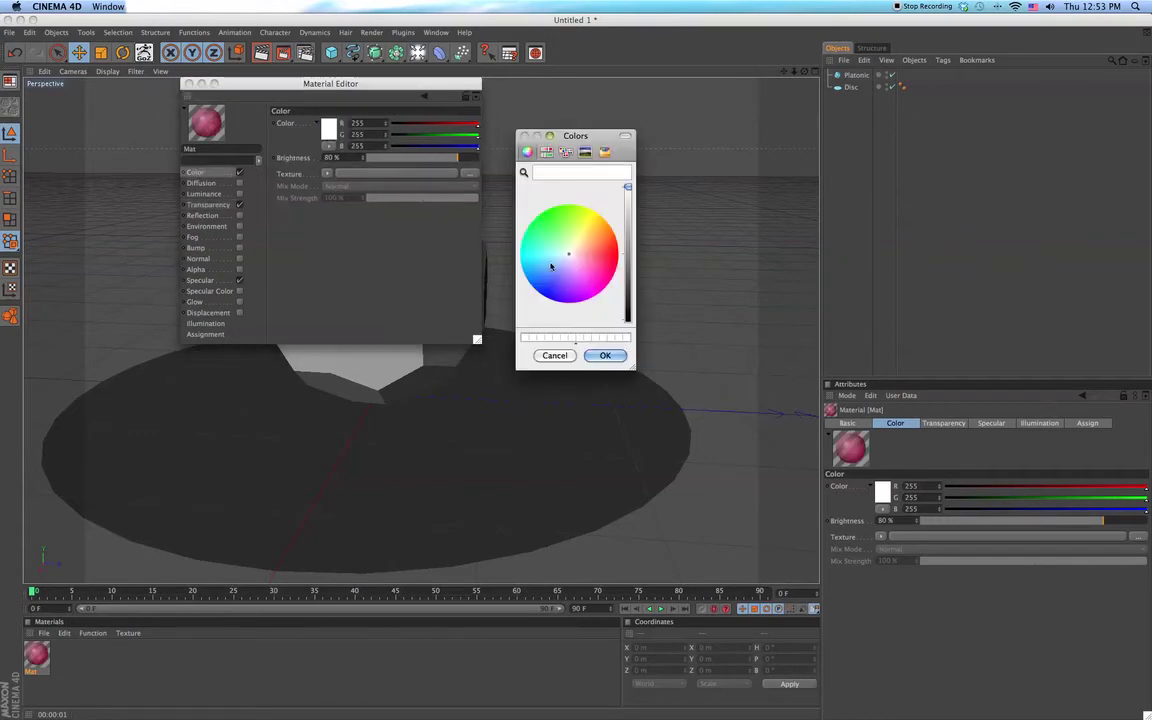
{"action": "left_click_drag", "start_coordinate": [564, 268], "coordinate": [533, 279]}
{"action": "left_click", "coordinate": [603, 355]}
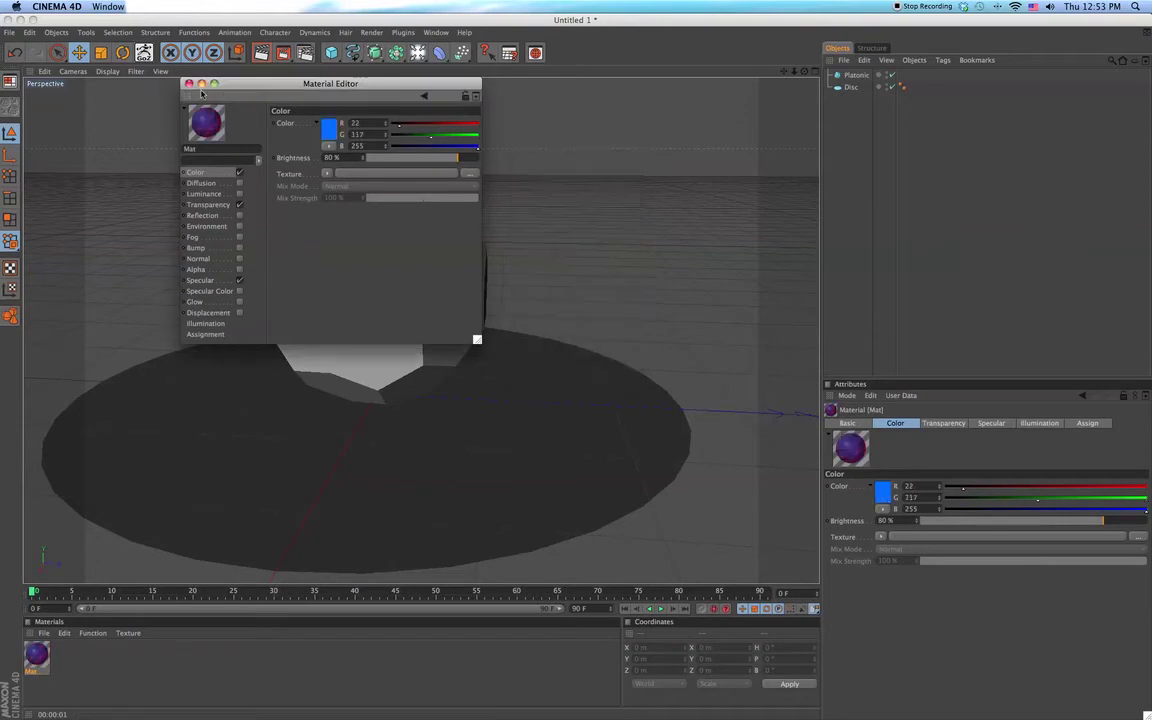
{"action": "left_click", "coordinate": [188, 84]}
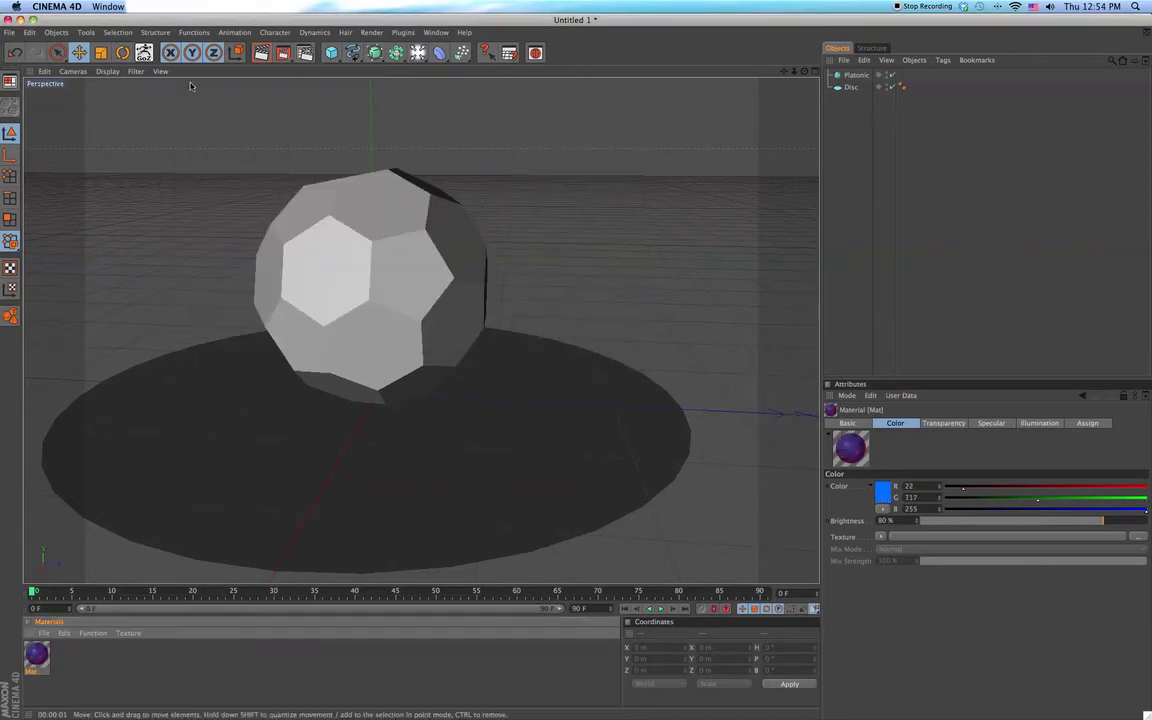
Step: Apply the purple-blue transparent material to the Platonic object and render the view
{"action": "left_click_drag", "start_coordinate": [38, 660], "coordinate": [683, 268]}
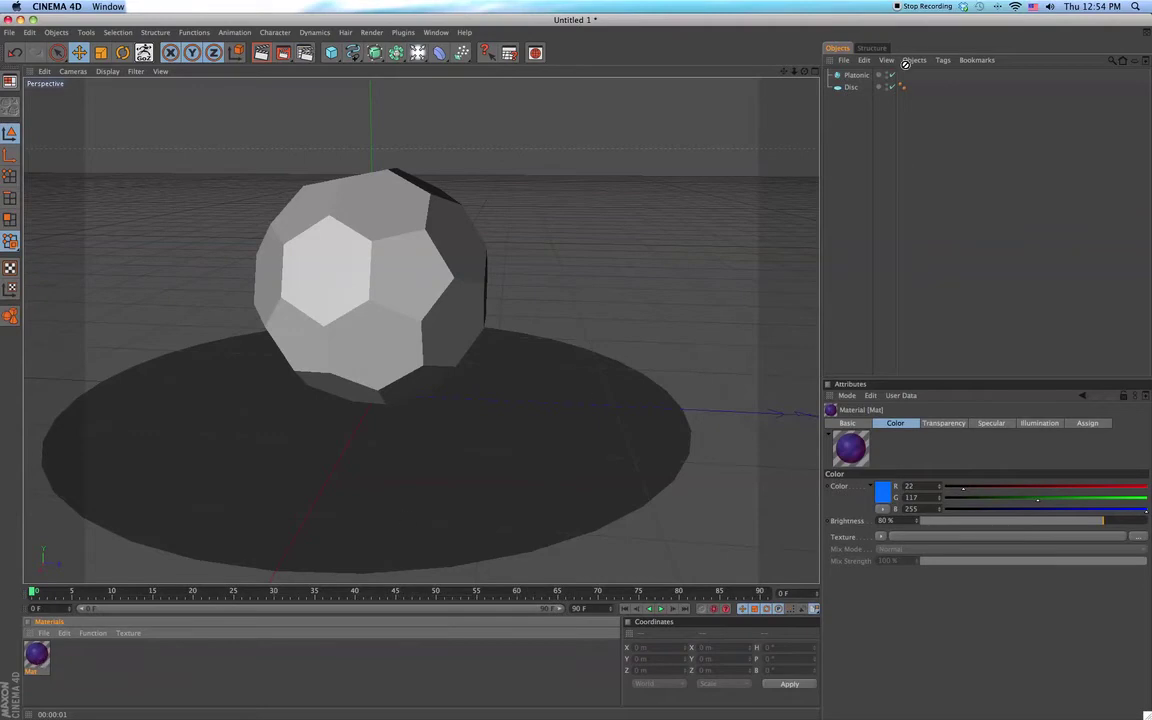
{"action": "left_click_drag", "start_coordinate": [905, 64], "coordinate": [858, 76]}
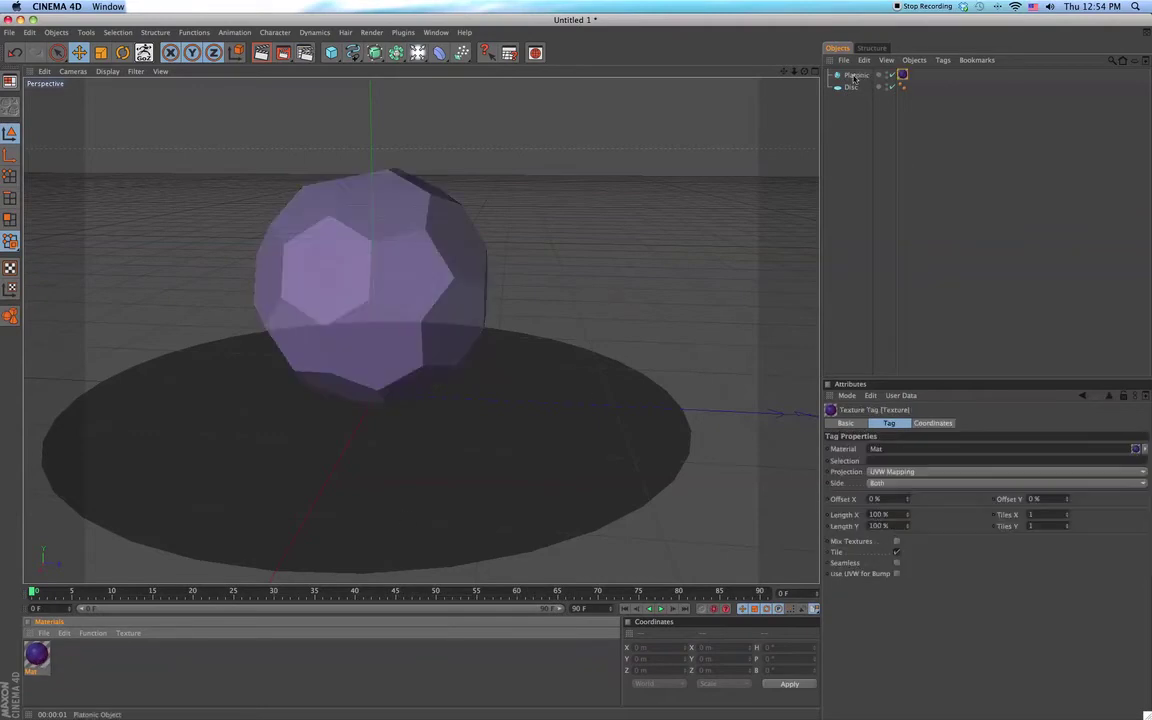
{"action": "key", "text": "super+r"}
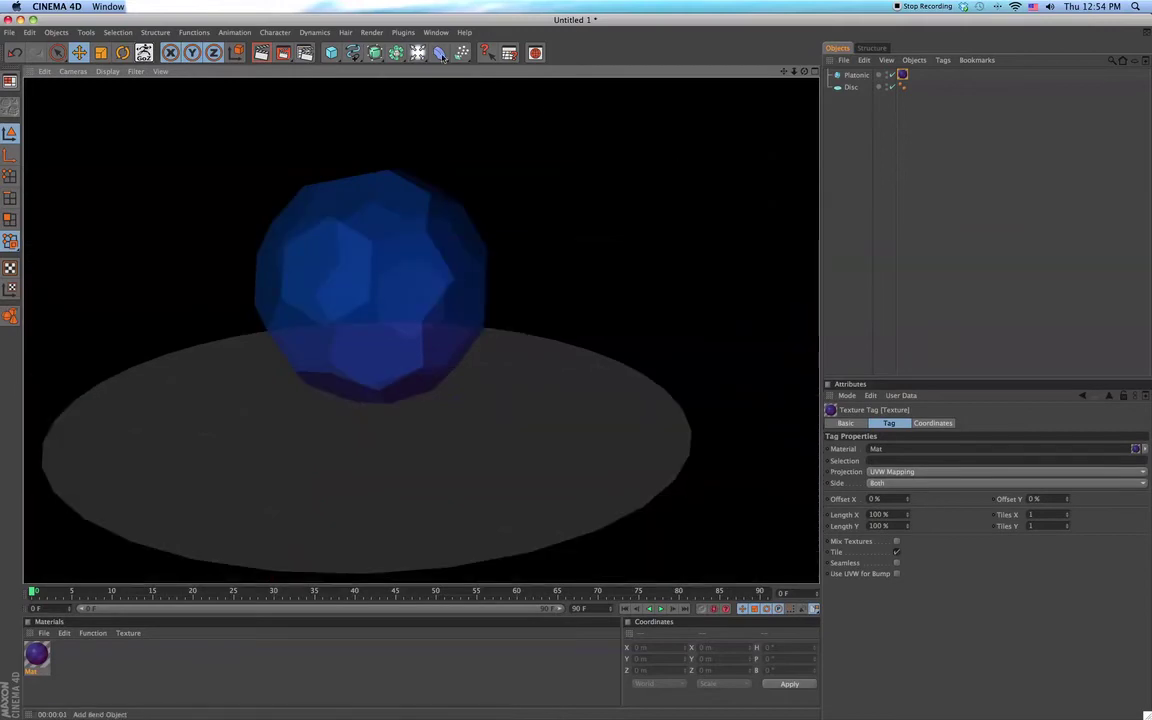
Step: Set the antialiasing to Best in the Render Settings and render the active view
{"action": "left_click", "coordinate": [371, 32]}
{"action": "left_click", "coordinate": [391, 141]}
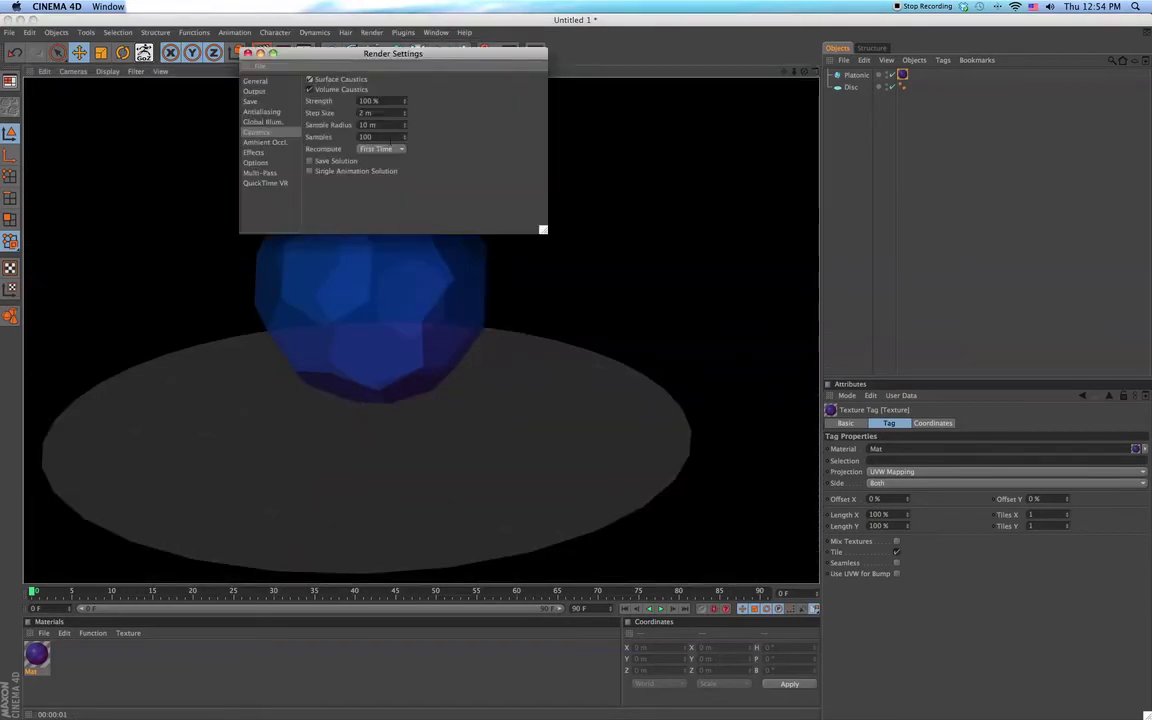
{"action": "left_click", "coordinate": [255, 81]}
{"action": "left_click", "coordinate": [400, 95]}
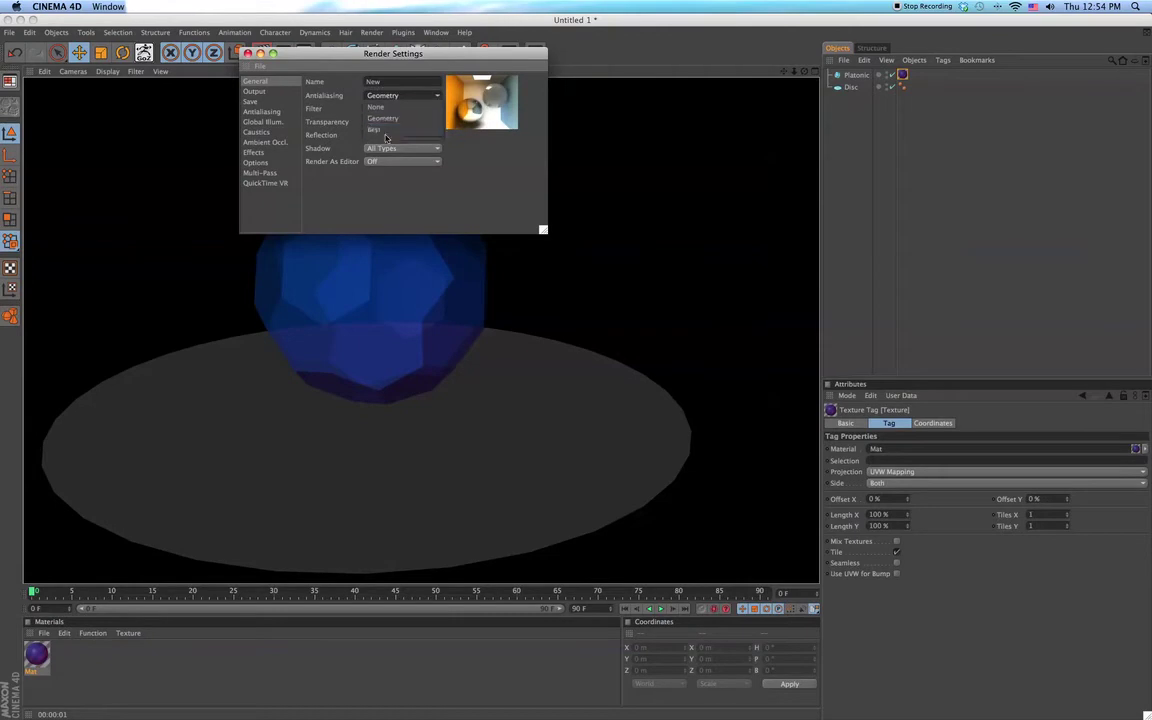
{"action": "left_click", "coordinate": [380, 131]}
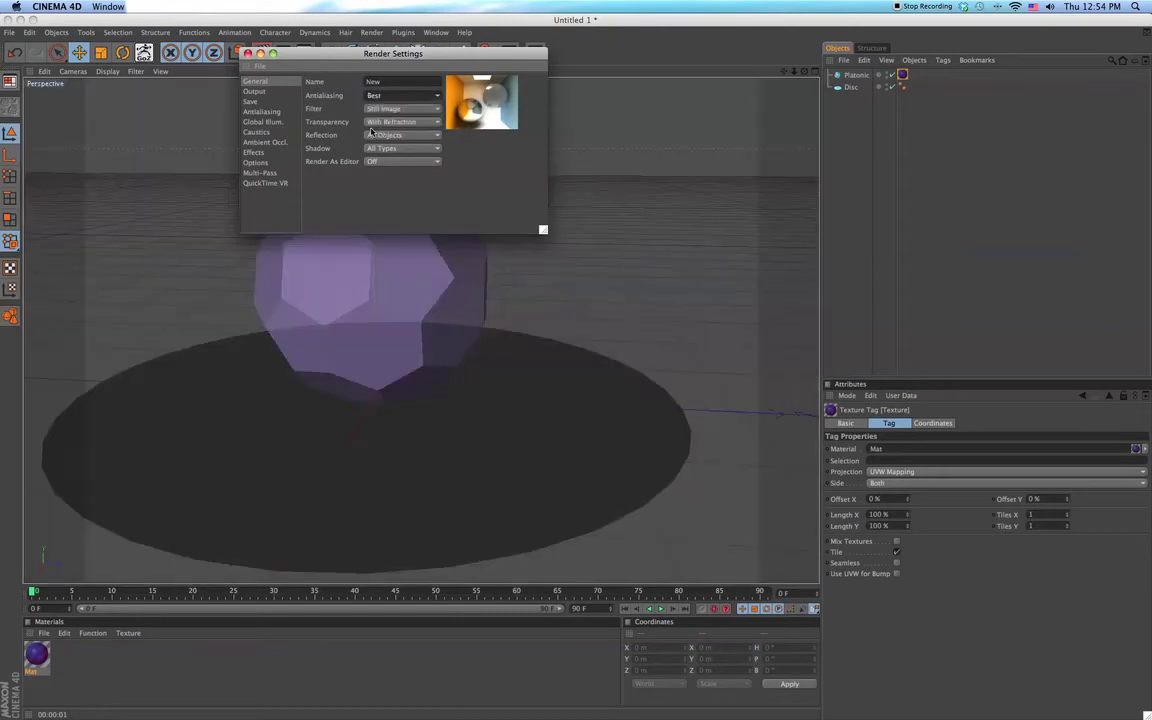
{"action": "left_click", "coordinate": [247, 53]}
{"action": "left_click", "coordinate": [261, 53]}
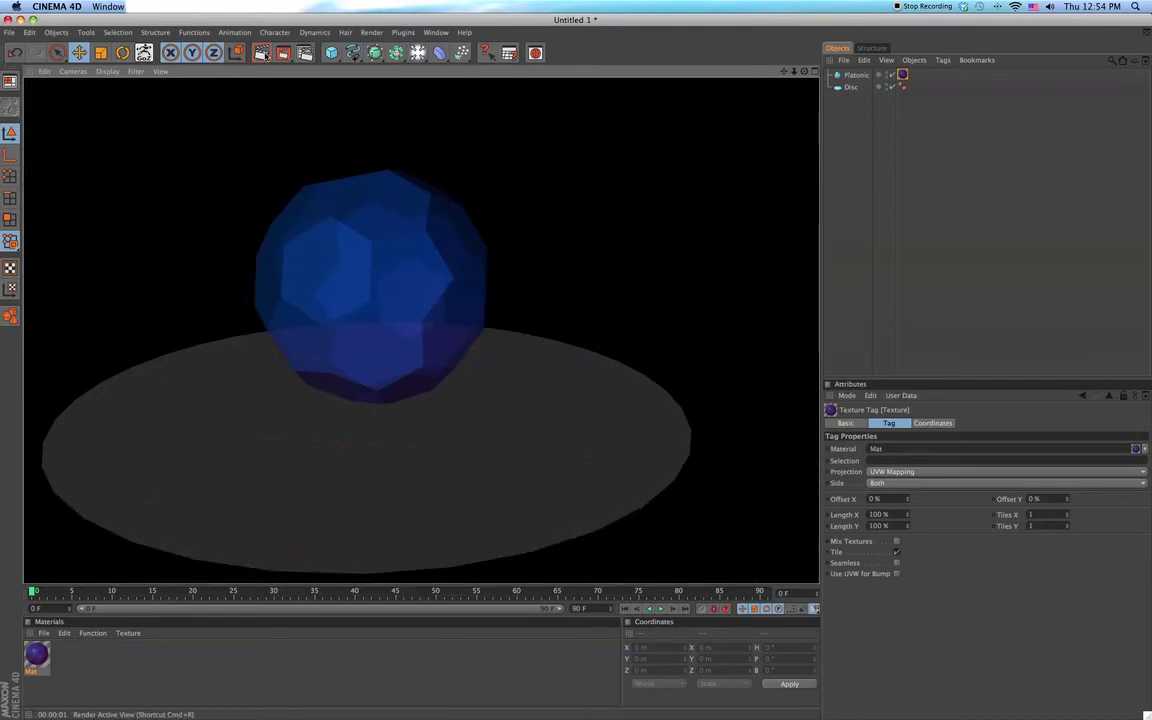
Step: Place the disc inside a new HyperNURBS object to smooth its edge
{"action": "left_click", "coordinate": [850, 87]}
{"action": "left_click", "coordinate": [376, 54], "text": "alt"}
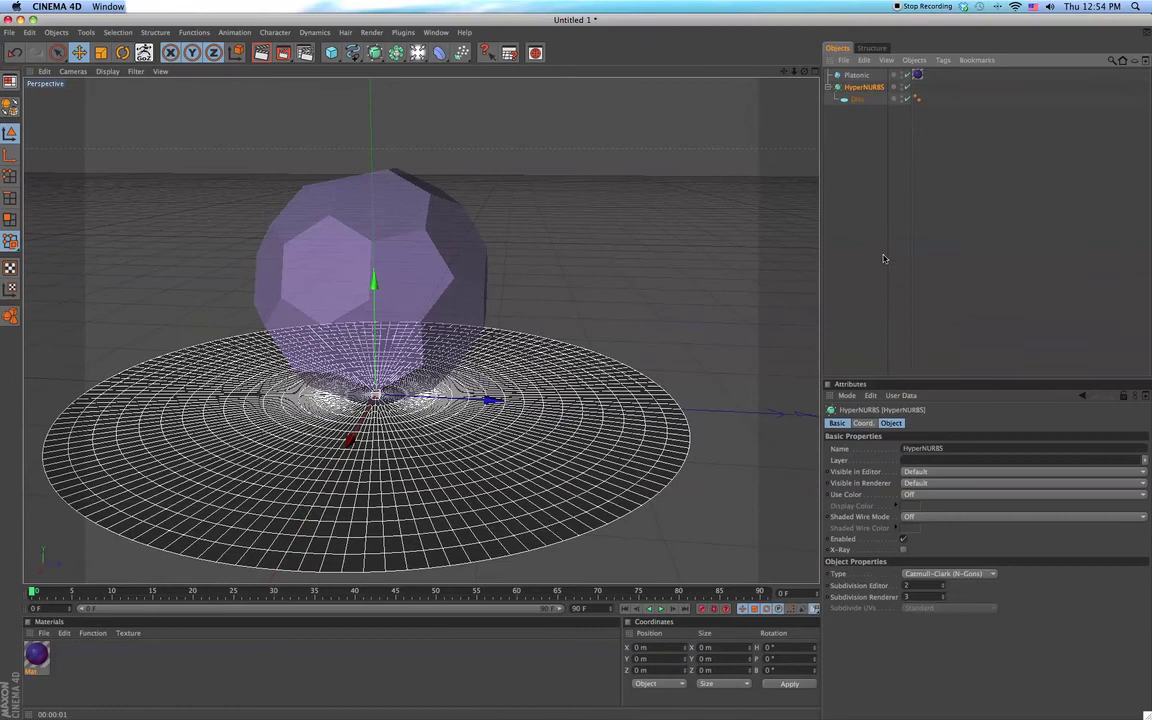
{"action": "left_click", "coordinate": [938, 288]}
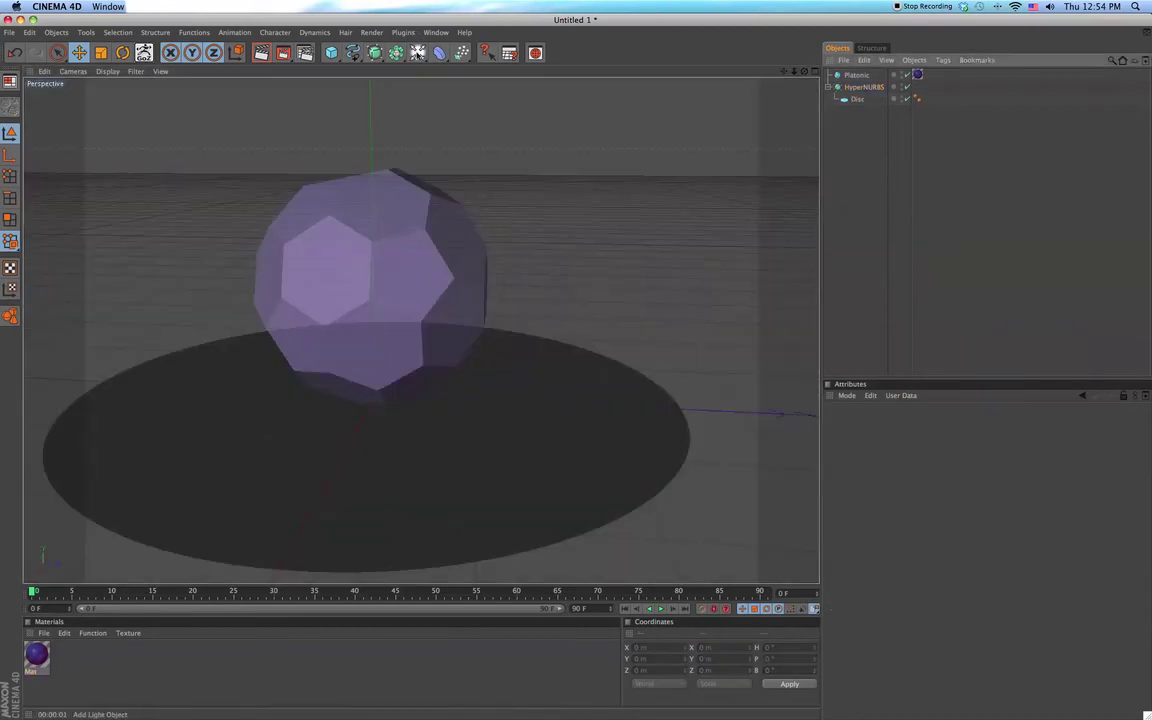
Step: Add a spot light, move it to about Z -255 m, and rotate its pitch to about -44°
{"action": "left_click_drag", "start_coordinate": [418, 53], "coordinate": [554, 65]}
{"action": "left_click_drag", "start_coordinate": [489, 404], "coordinate": [207, 386]}
{"action": "left_click_drag", "start_coordinate": [794, 72], "coordinate": [718, 64]}
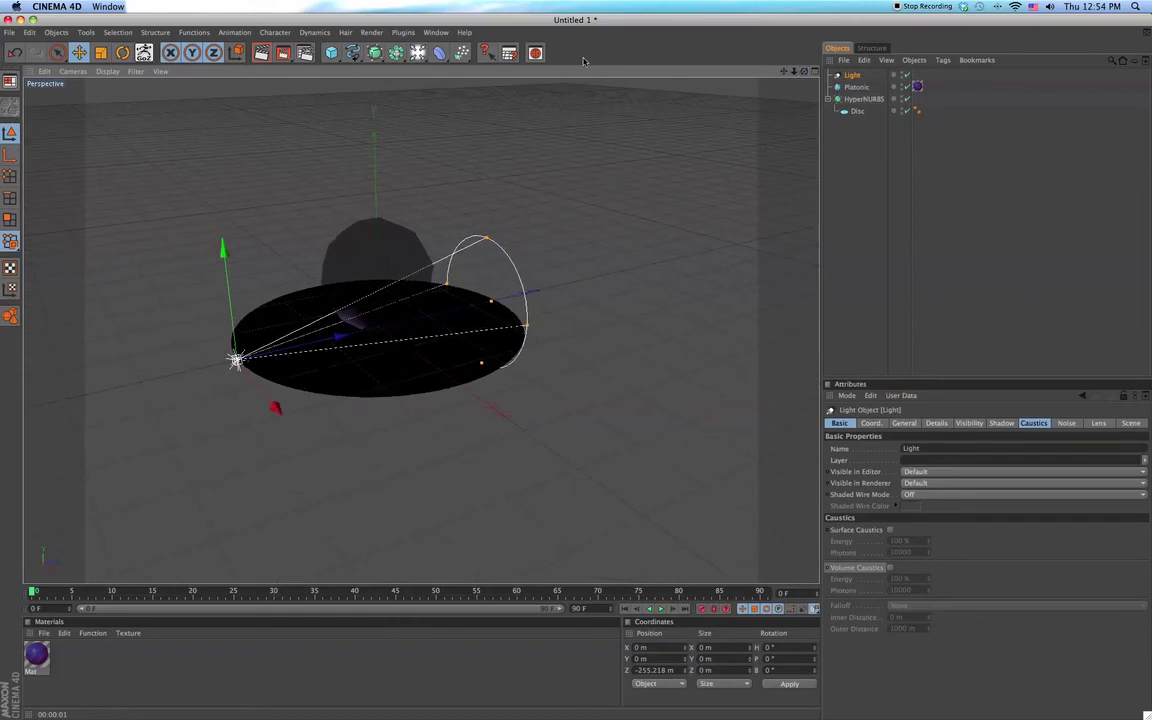
{"action": "left_click", "coordinate": [122, 52]}
{"action": "left_click_drag", "start_coordinate": [187, 297], "coordinate": [240, 293]}
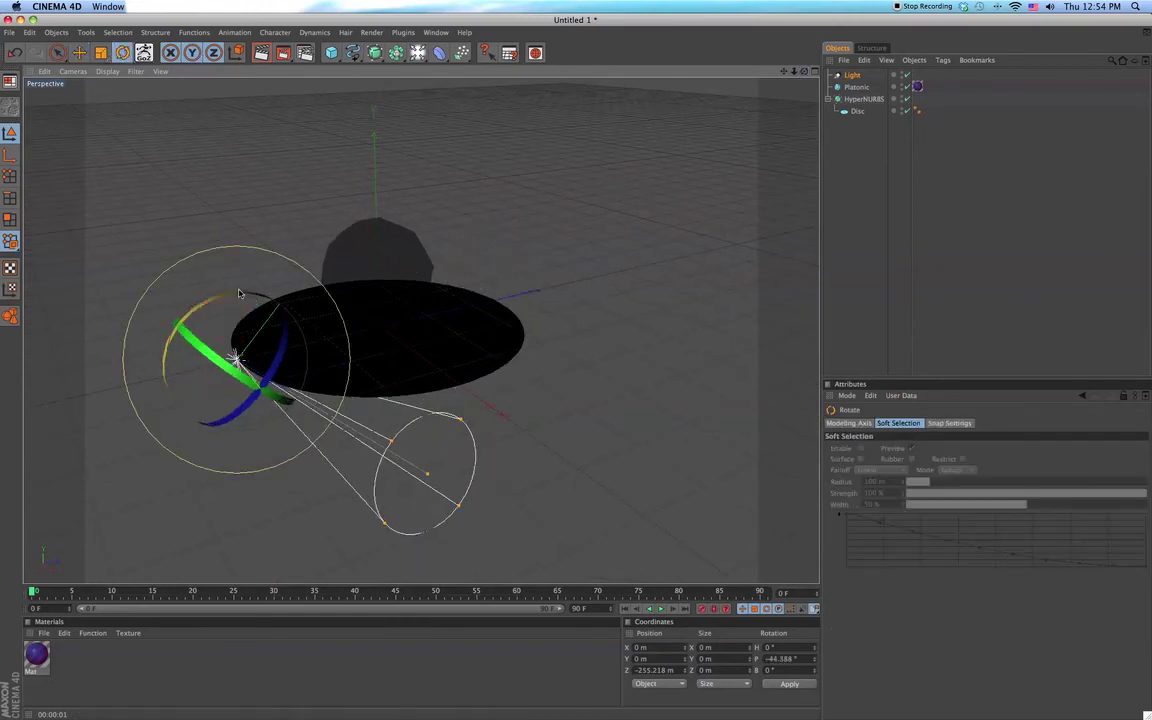
Step: Raise the spot light to about X -94 m, Y 342 m, Z -236 m with a wider cone, and render the view
{"action": "left_click", "coordinate": [79, 52]}
{"action": "left_click_drag", "start_coordinate": [281, 293], "coordinate": [239, 58]}
{"action": "left_click_drag", "start_coordinate": [423, 308], "coordinate": [443, 315]}
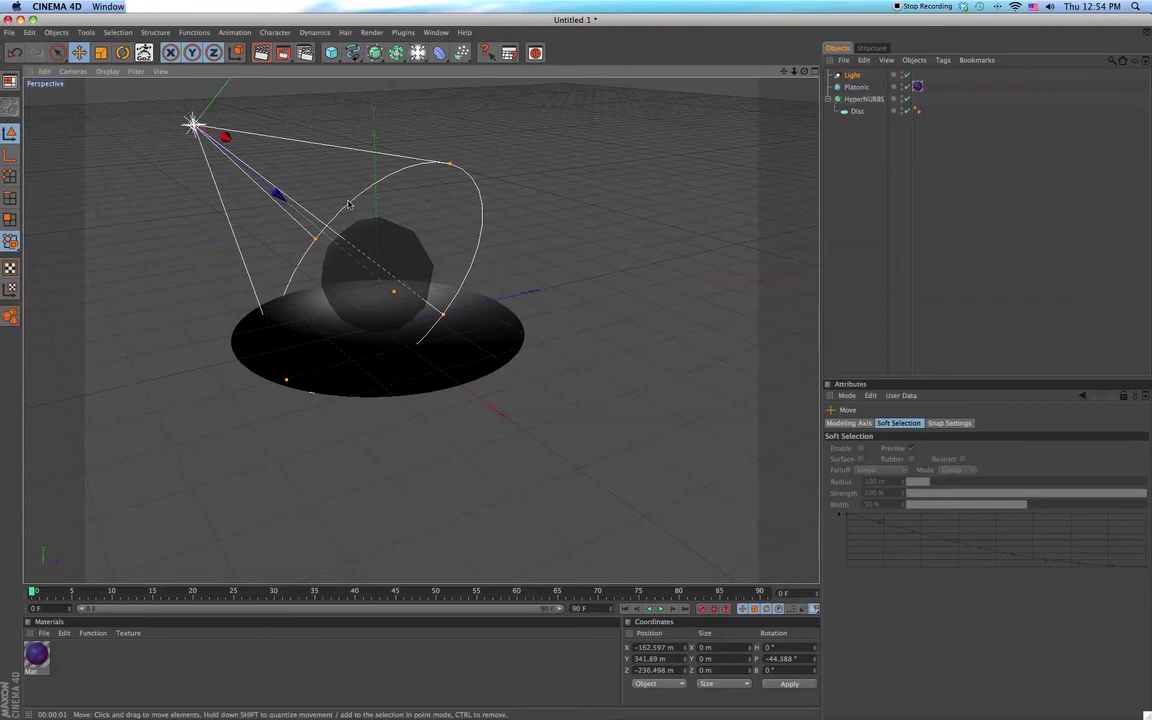
{"action": "left_click_drag", "start_coordinate": [226, 137], "coordinate": [238, 140]}
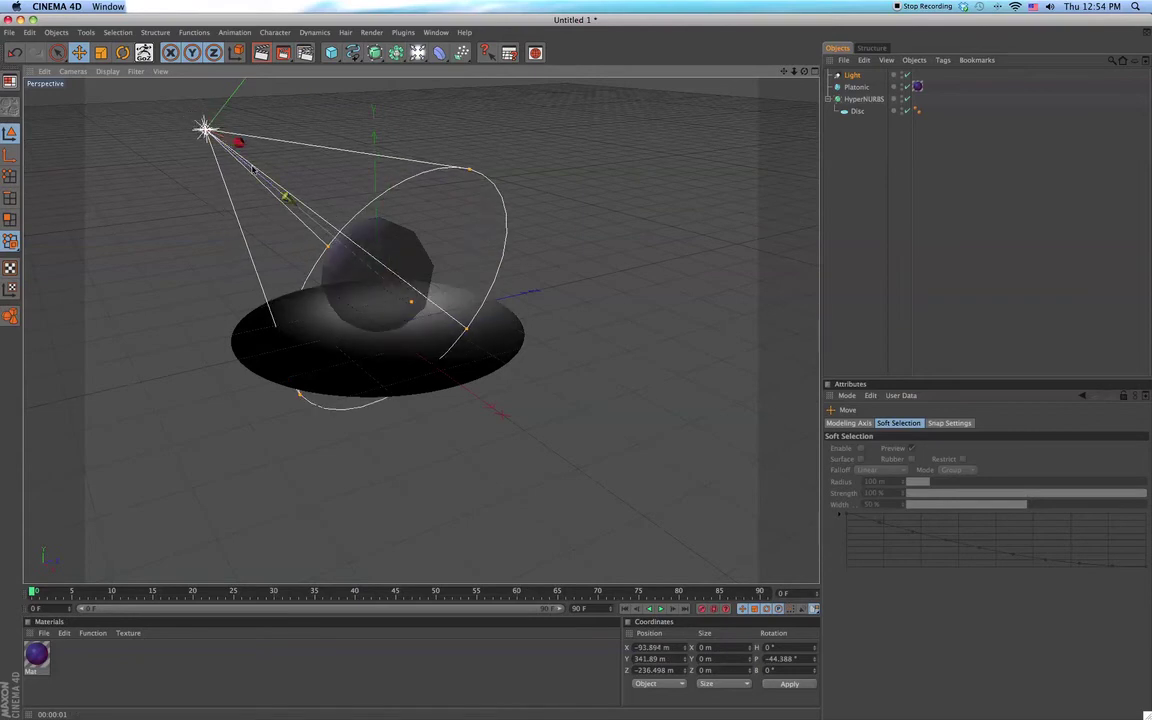
{"action": "key", "text": "ctrl+r"}
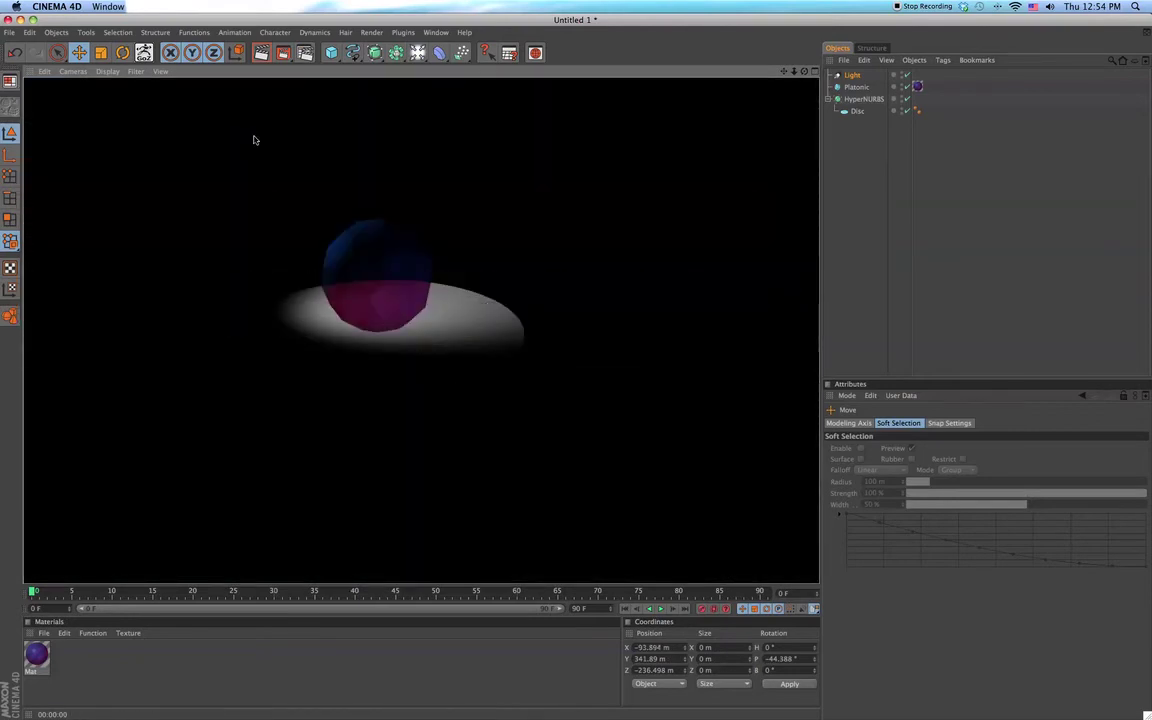
Step: Render a closer view of the Platonic object and the lit disc
{"action": "left_click", "coordinate": [794, 71]}
{"action": "left_click_drag", "start_coordinate": [794, 71], "coordinate": [788, 64]}
{"action": "key", "text": "ctrl+r"}
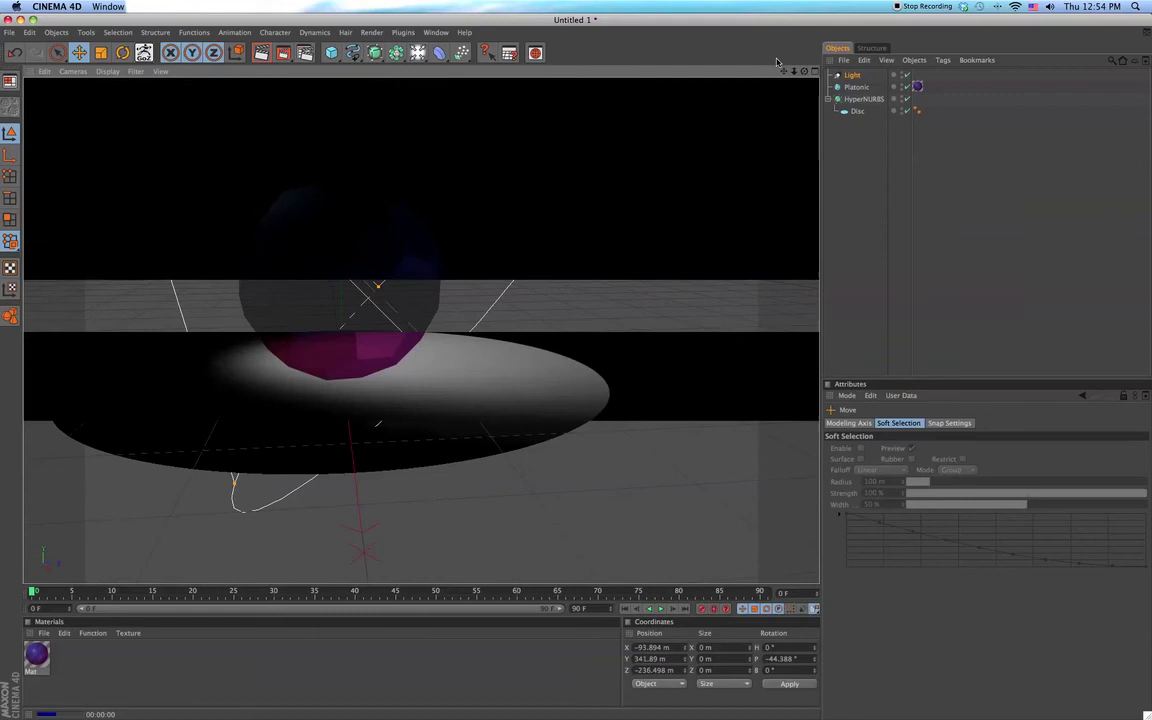
Step: Try placing the Platonic object inside a new HyperNURBS object, and undo it
{"action": "left_click", "coordinate": [853, 86]}
{"action": "left_click", "coordinate": [375, 52], "text": "alt"}
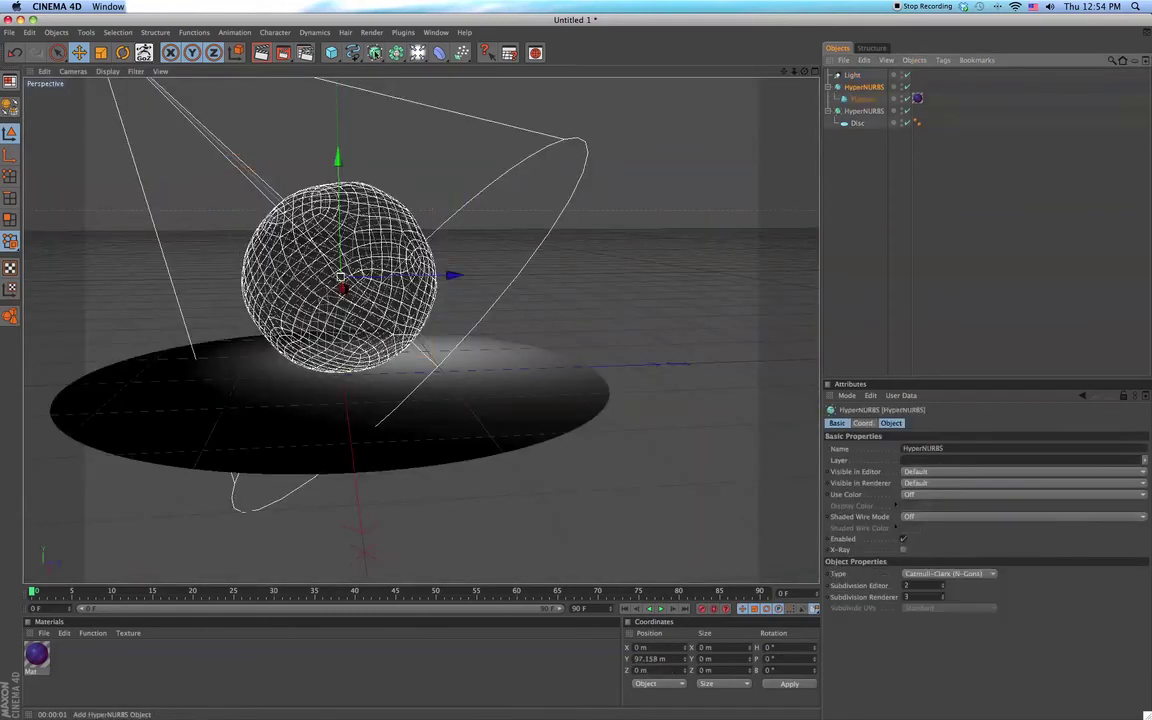
{"action": "left_click", "coordinate": [895, 234]}
{"action": "key", "text": "ctrl+z"}
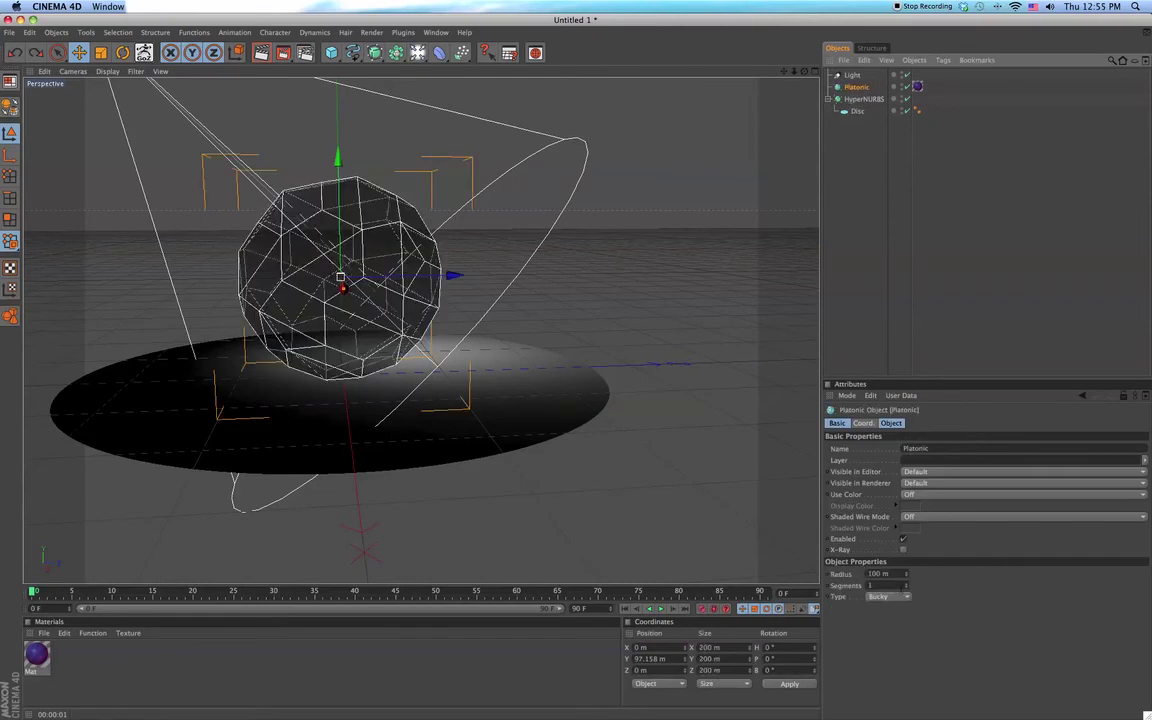
Step: Set the Platonic object's radius to 102 m and its segments to 3, and render the view
{"action": "left_click_drag", "start_coordinate": [906, 577], "coordinate": [907, 595]}
{"action": "key", "text": "ctrl+r"}
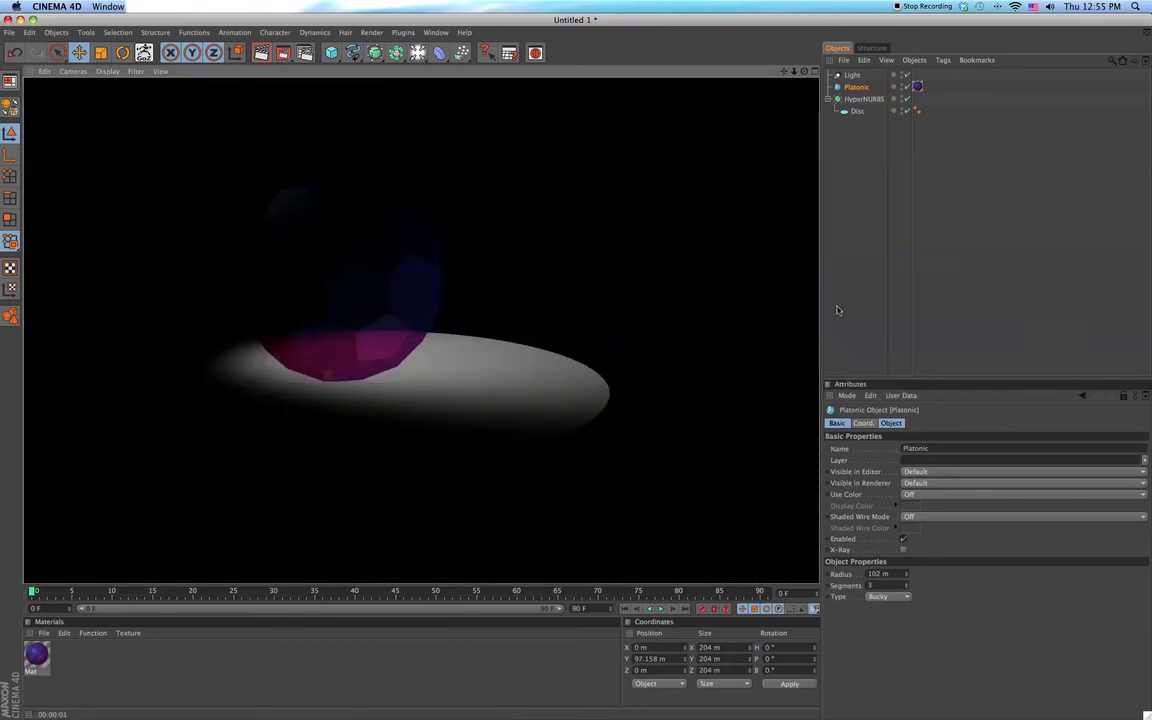
{"action": "left_click", "coordinate": [704, 268]}
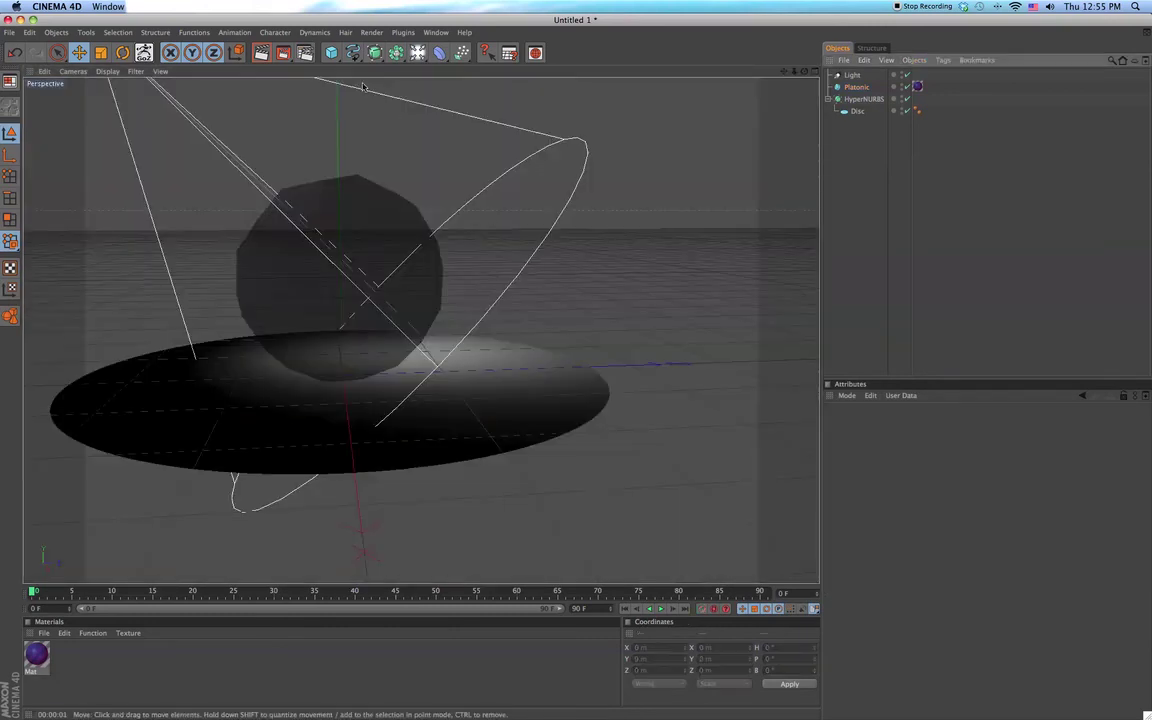
Step: Enable Surface Caustics on the spot light with the caustics falloff set to None
{"action": "left_click", "coordinate": [444, 272]}
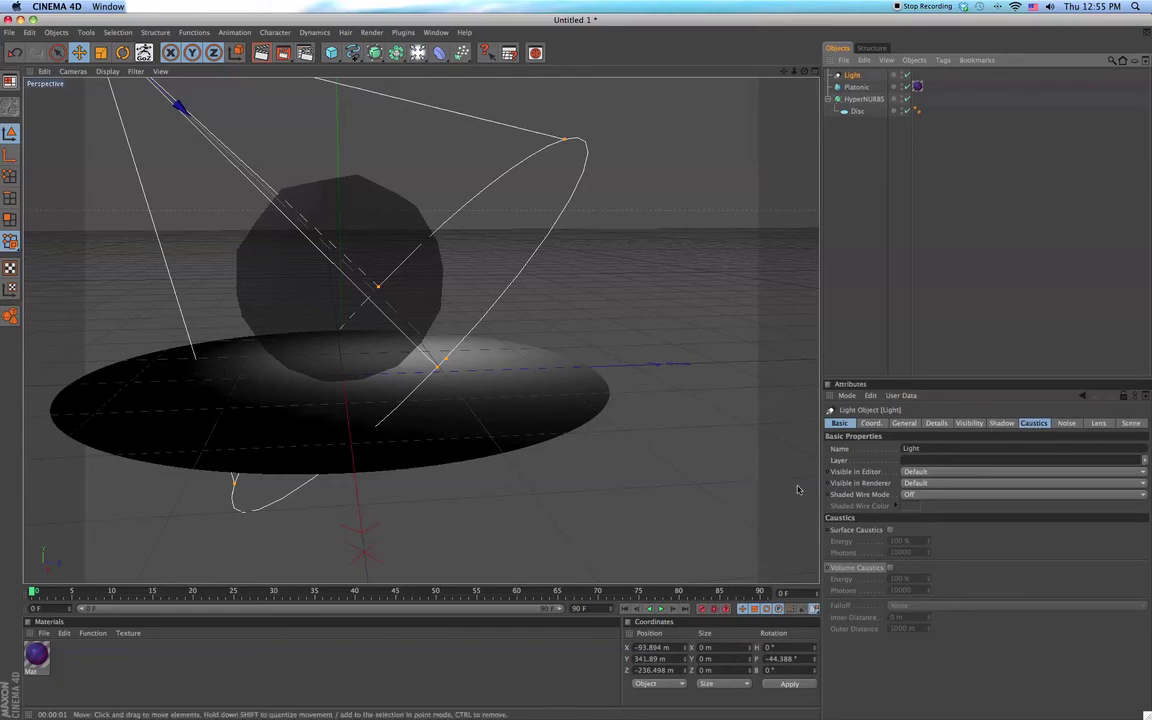
{"action": "left_click", "coordinate": [889, 531]}
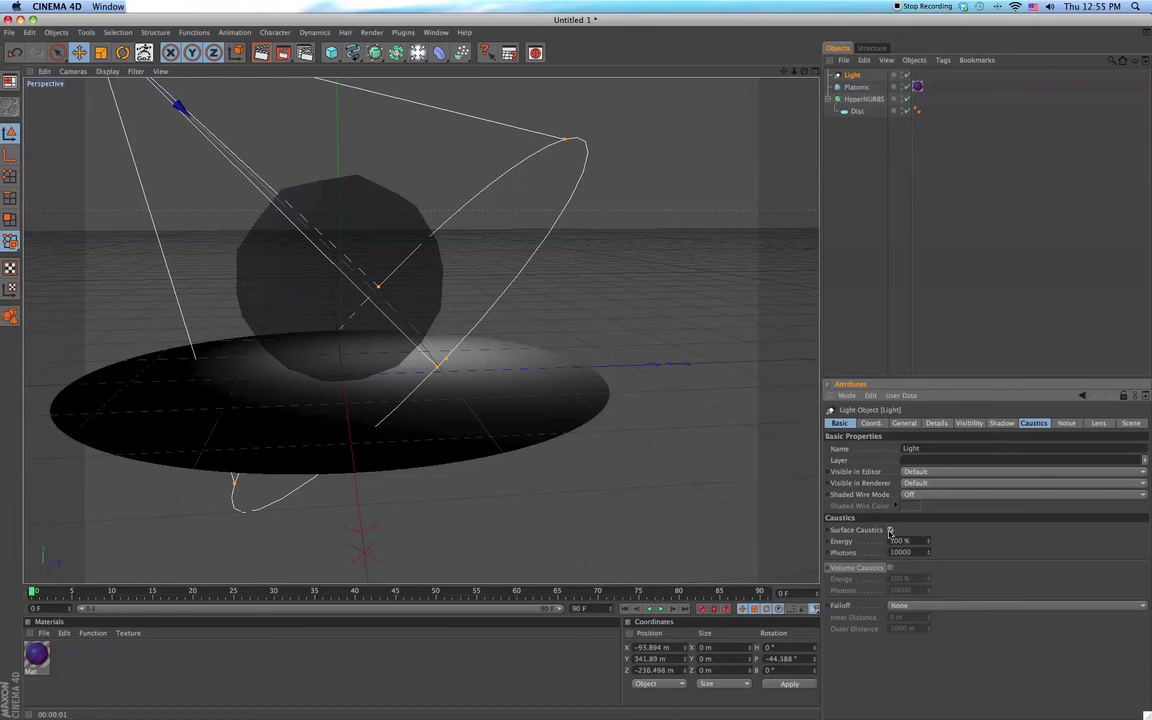
{"action": "left_click", "coordinate": [902, 606]}
{"action": "left_click", "coordinate": [911, 618]}
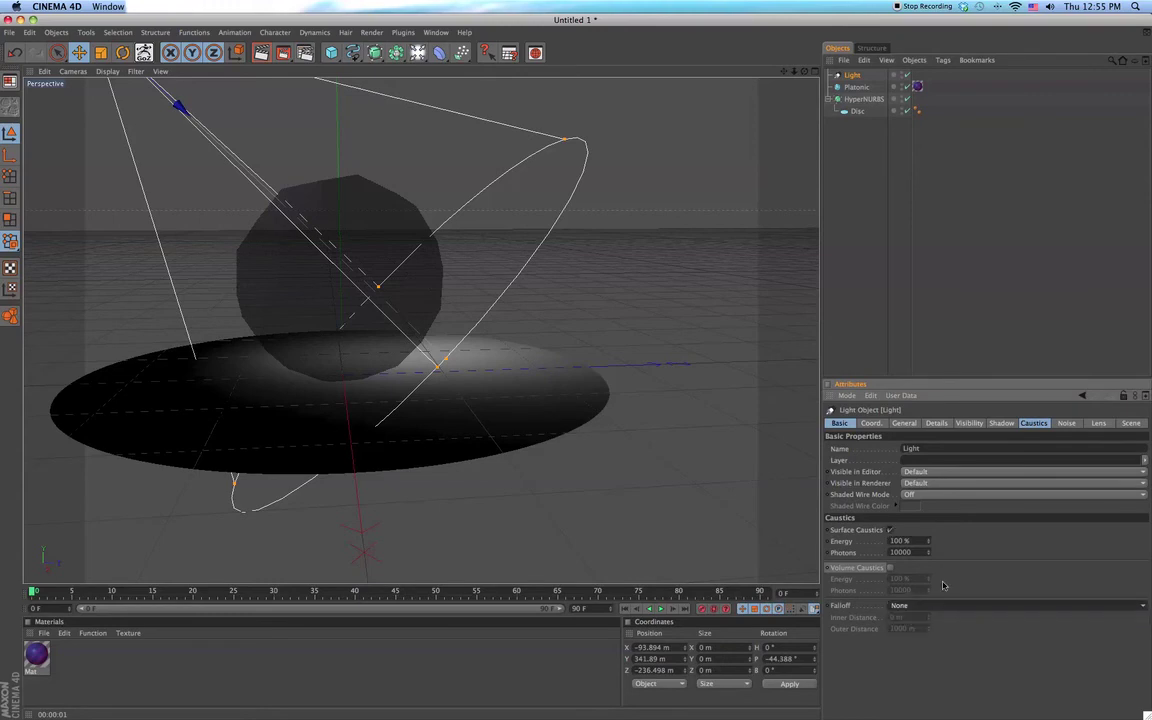
Step: Turn off Volume Caustics in the Render Settings and render the view
{"action": "left_click", "coordinate": [375, 34]}
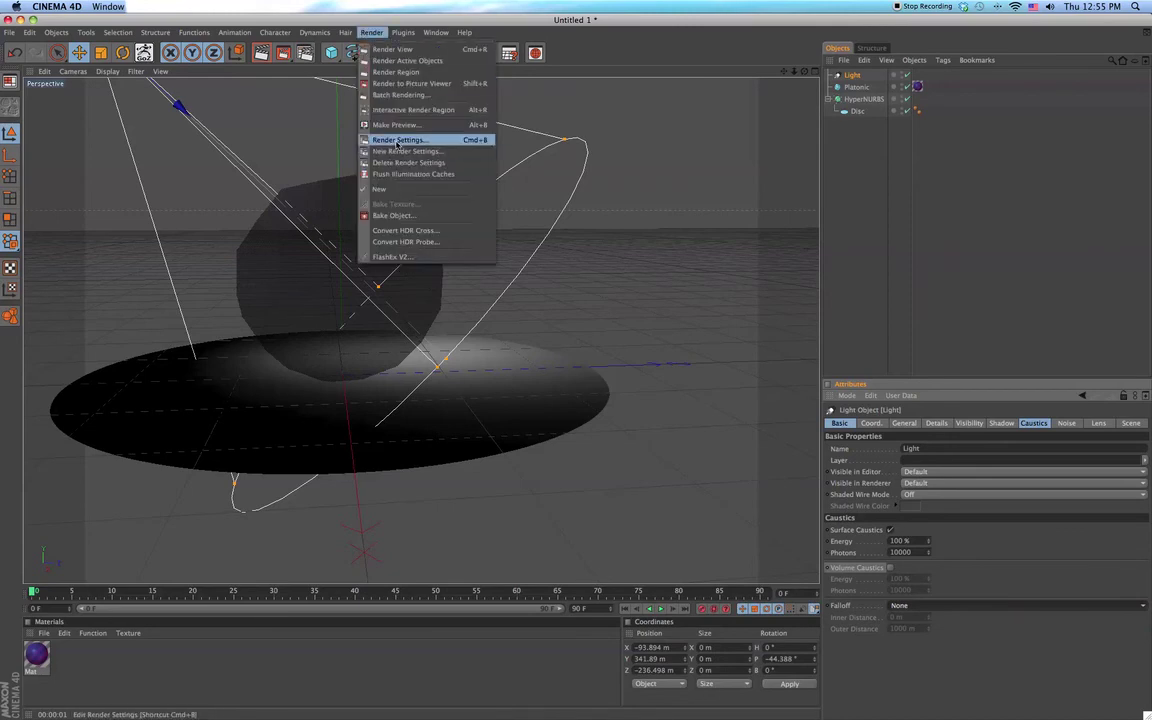
{"action": "left_click", "coordinate": [397, 137]}
{"action": "left_click", "coordinate": [256, 133]}
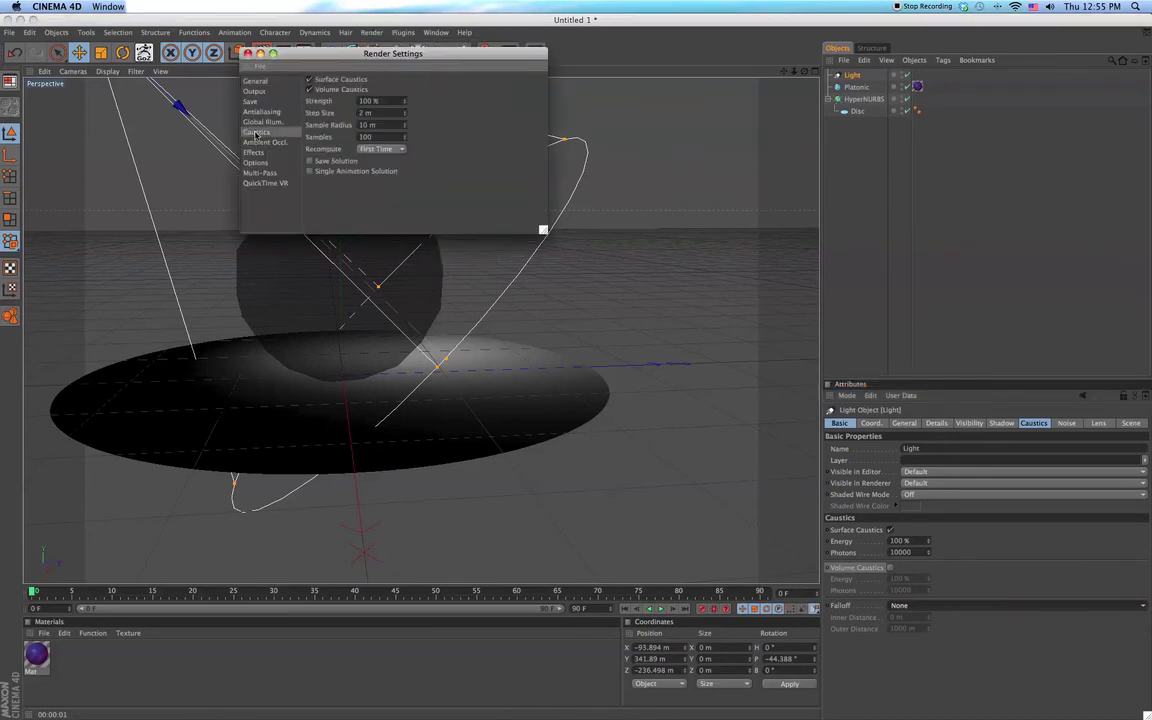
{"action": "left_click", "coordinate": [309, 90]}
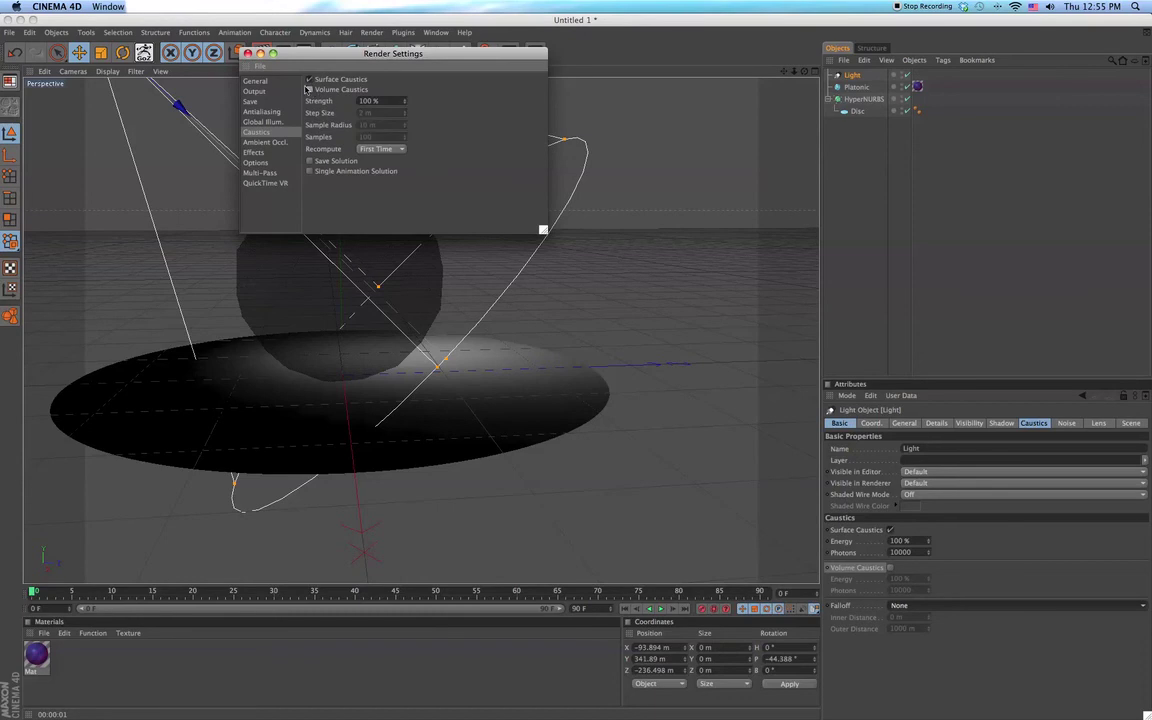
{"action": "left_click", "coordinate": [248, 53]}
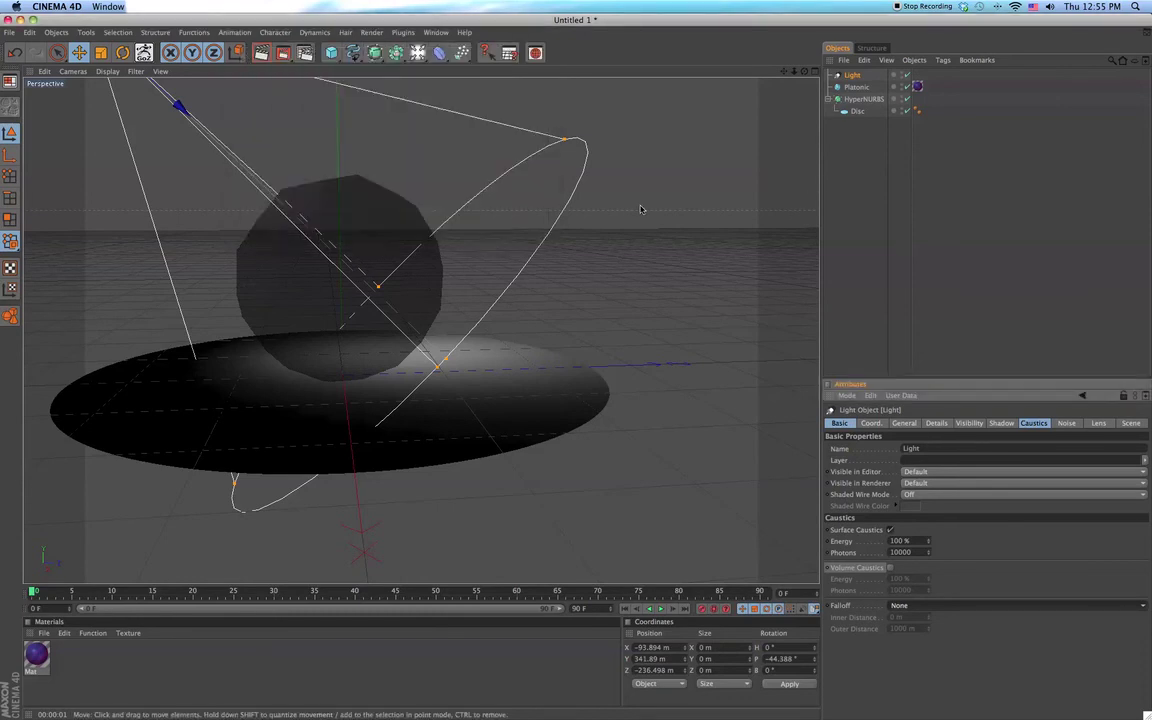
{"action": "key", "text": "super+r"}
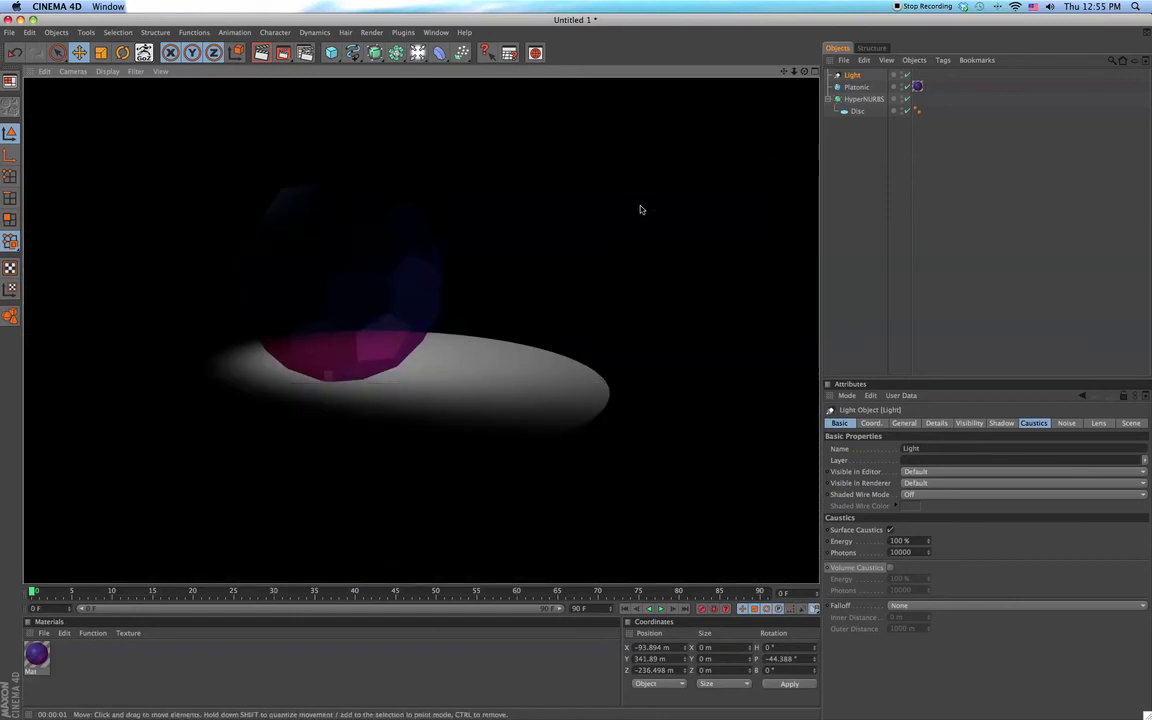
{"action": "left_click", "coordinate": [651, 211]}
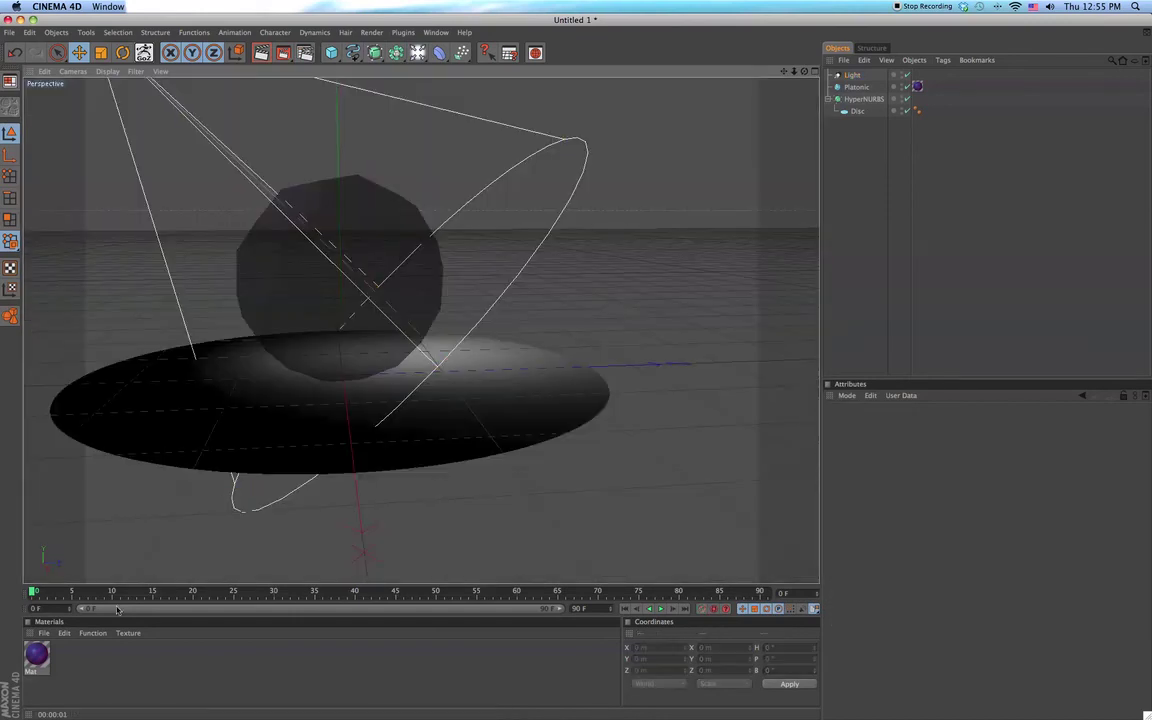
Step: Set the material's transparency refraction to 1.02 and dispersion to 2 %, and render the view
{"action": "double_click", "coordinate": [40, 655]}
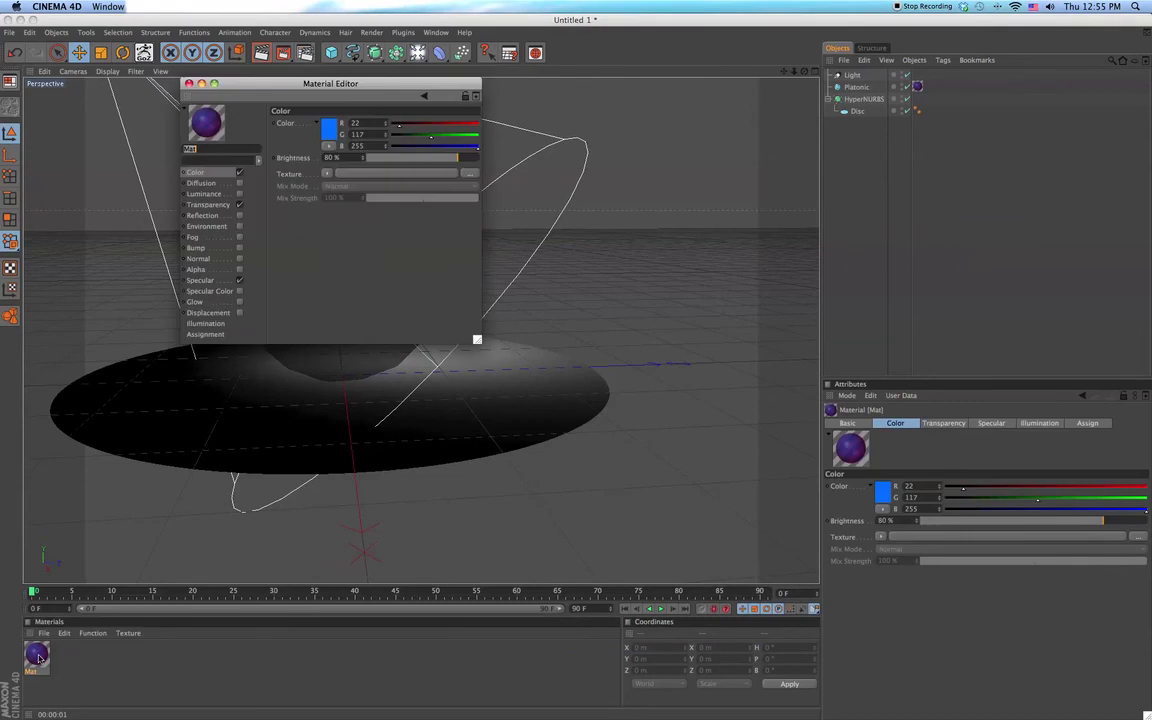
{"action": "left_click", "coordinate": [221, 205]}
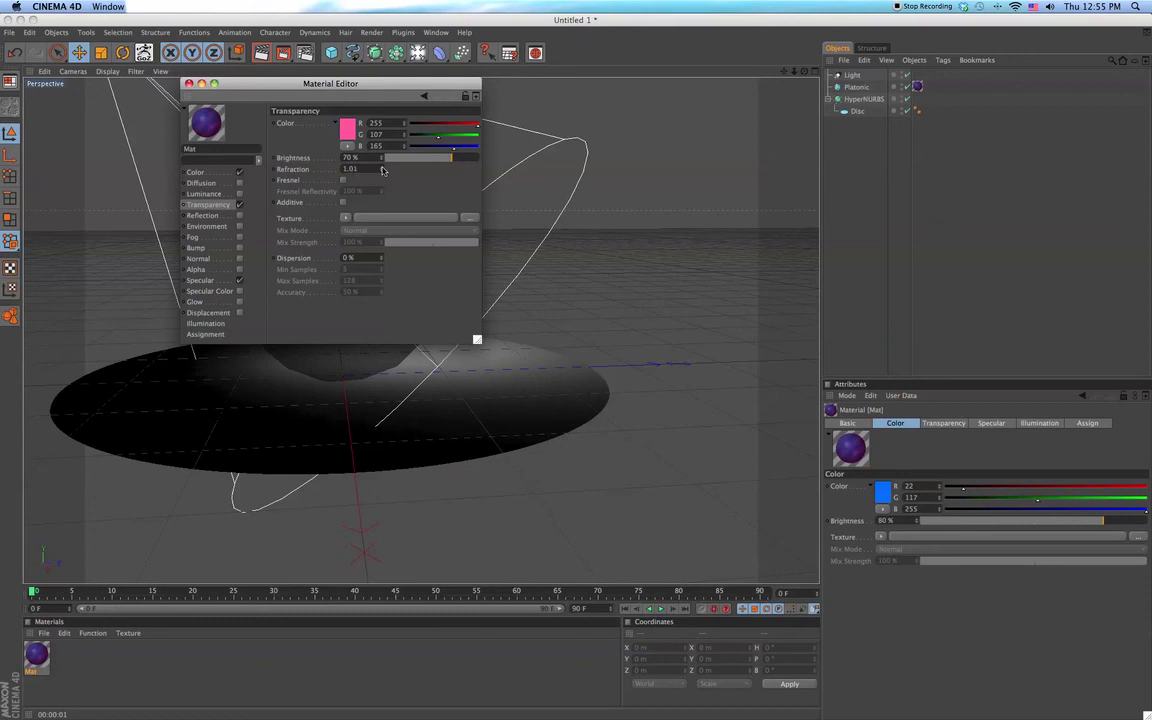
{"action": "left_click", "coordinate": [382, 257]}
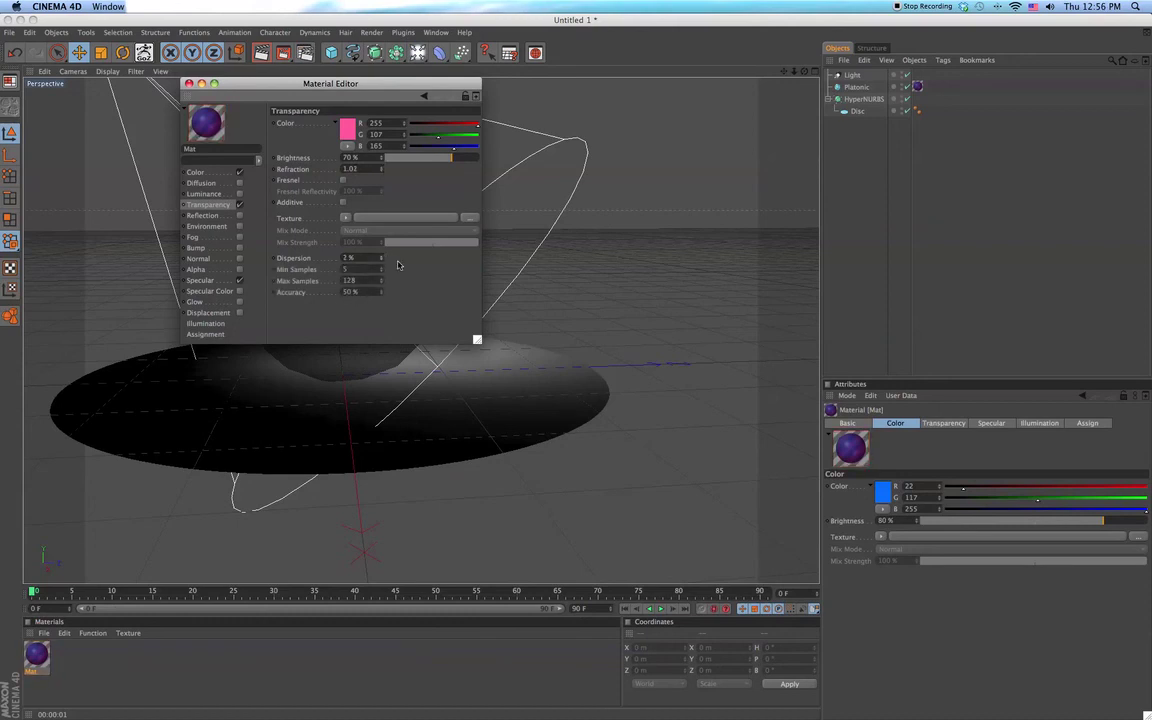
{"action": "left_click", "coordinate": [188, 84]}
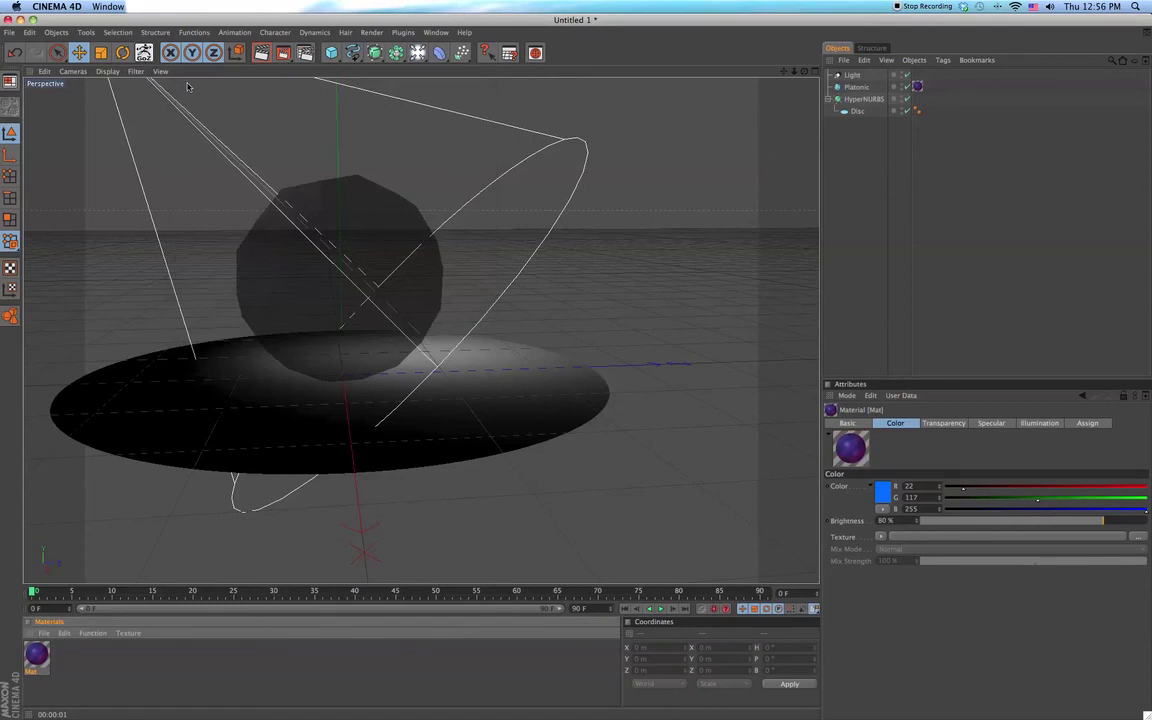
{"action": "key", "text": "super+r"}
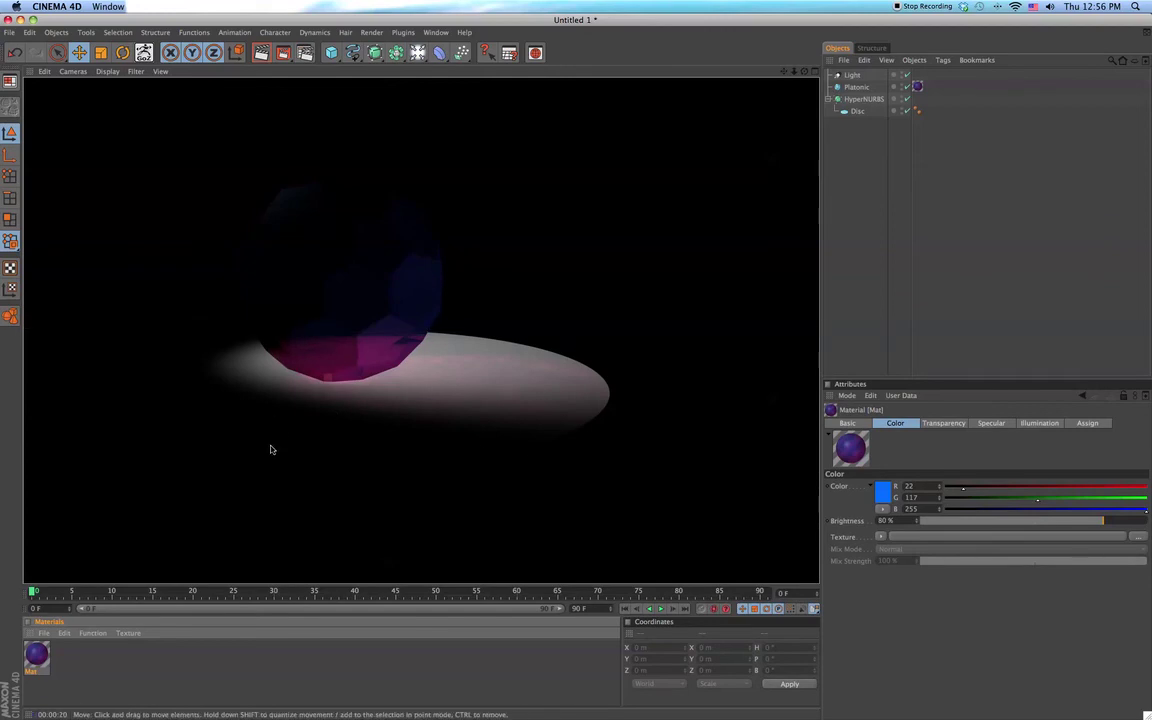
{"action": "left_click", "coordinate": [813, 246]}
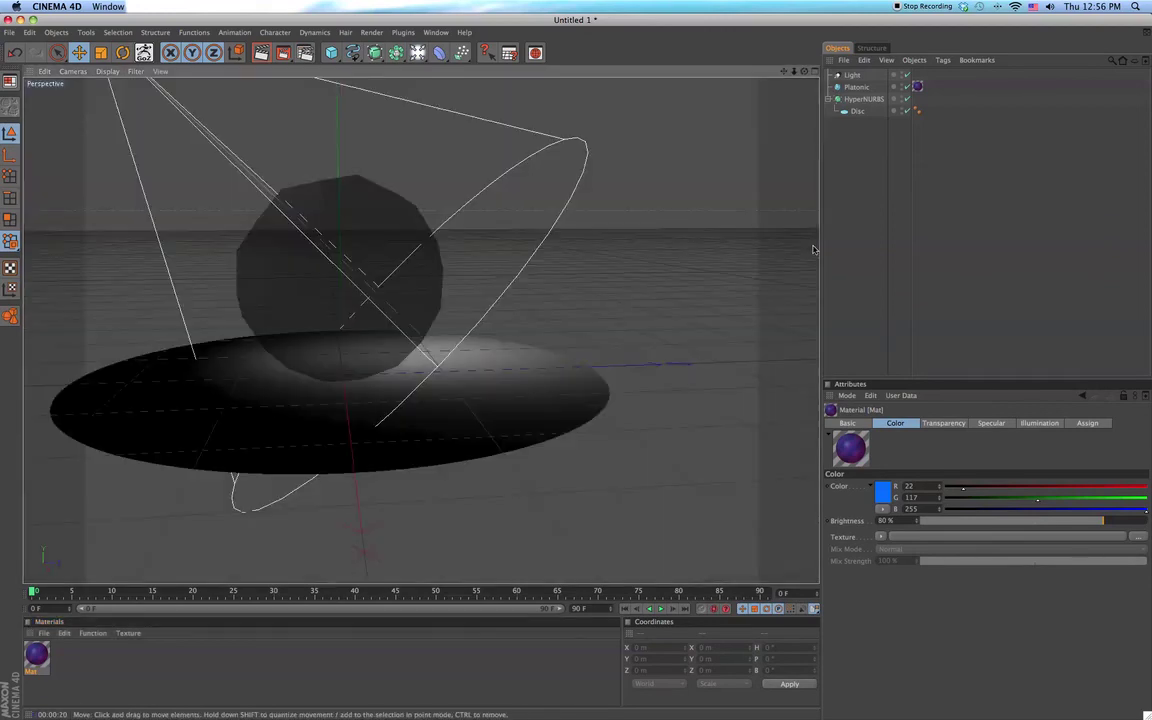
Step: Select the spot light to show its caustics settings
{"action": "left_click", "coordinate": [850, 75]}
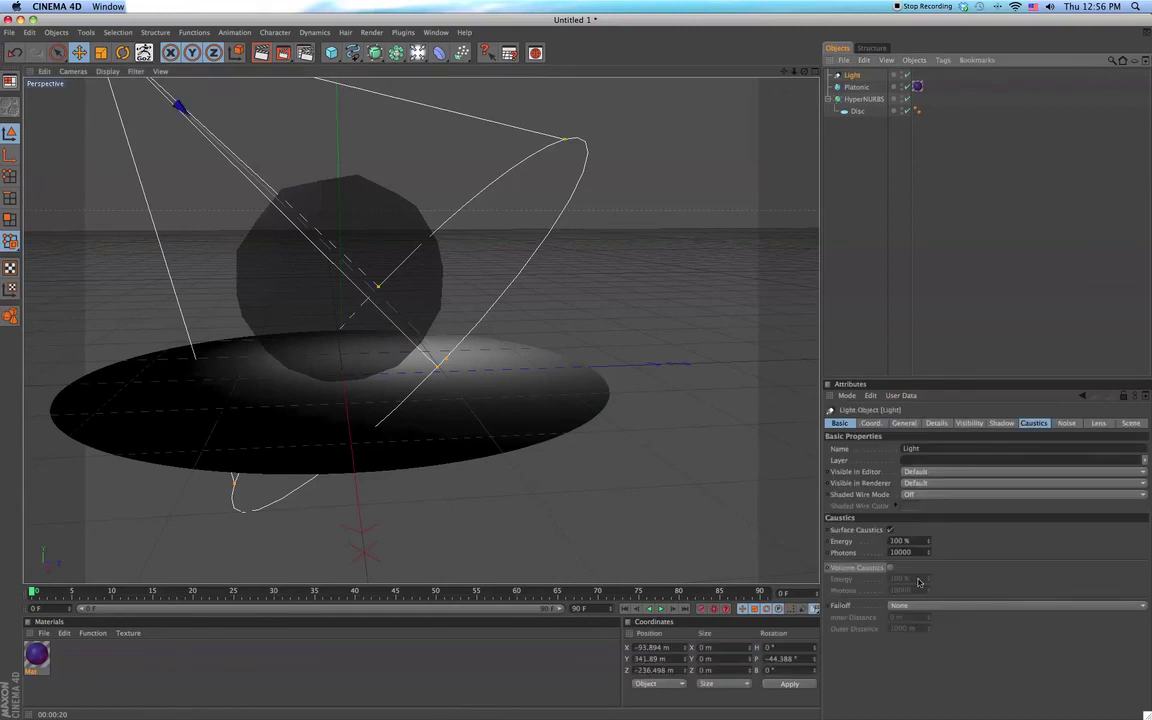